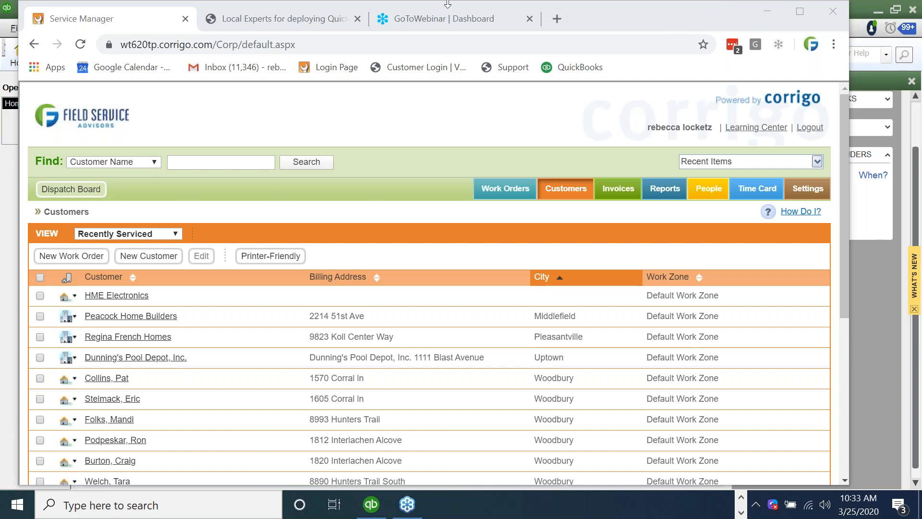
# Search for the homeowner customer by name and start a new work order, advancing to the Problem step.
pyautogui.click(186, 163)
pyautogui.write('tara')
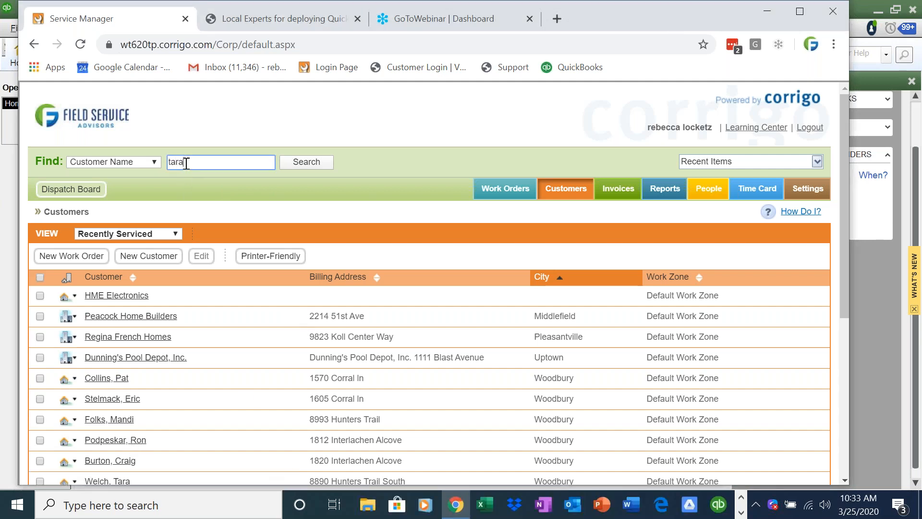
pyautogui.press('Return')
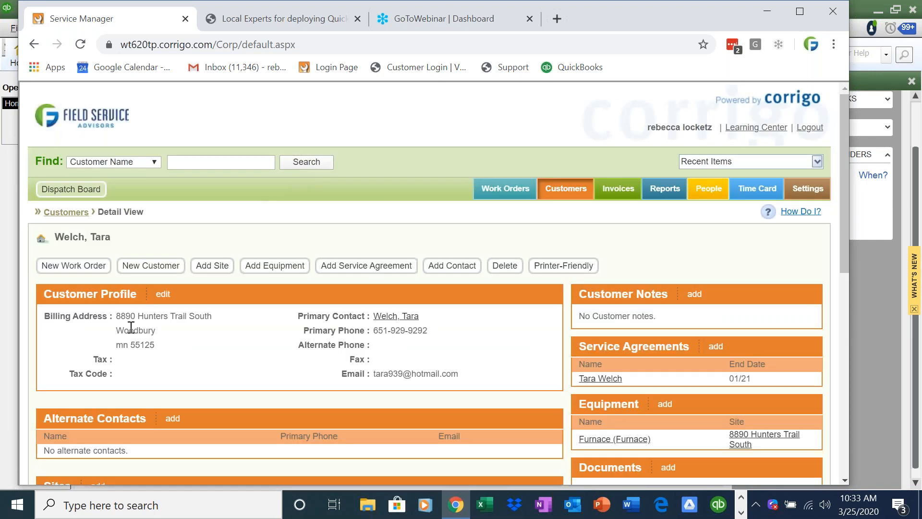
pyautogui.click(82, 268)
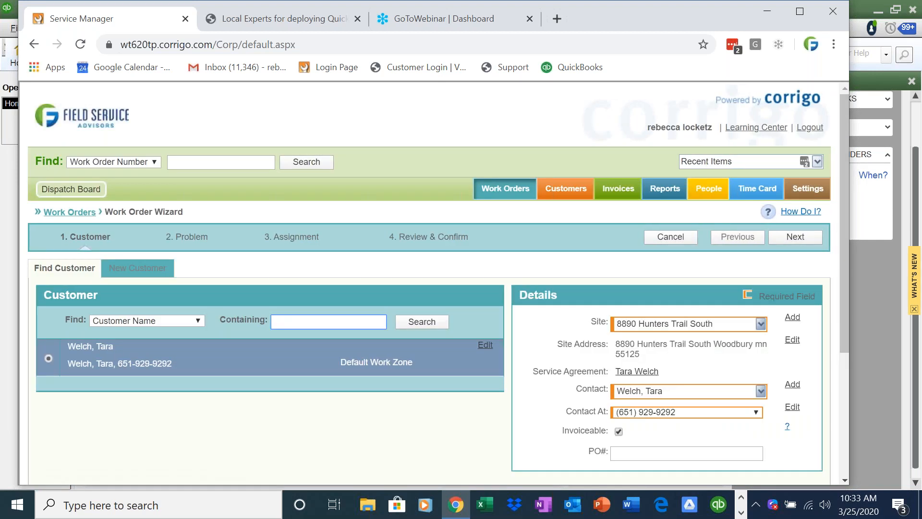
pyautogui.click(794, 236)
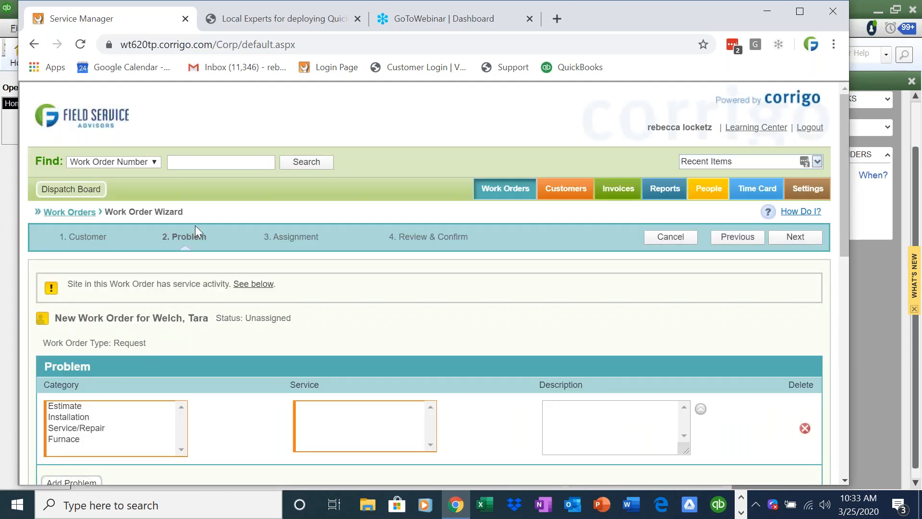
# Set the problem category to Service/Repair with the service No heat.
pyautogui.moveTo(60, 236); pyautogui.dragTo(528, 241)
pyautogui.click(529, 241)
pyautogui.click(109, 427)
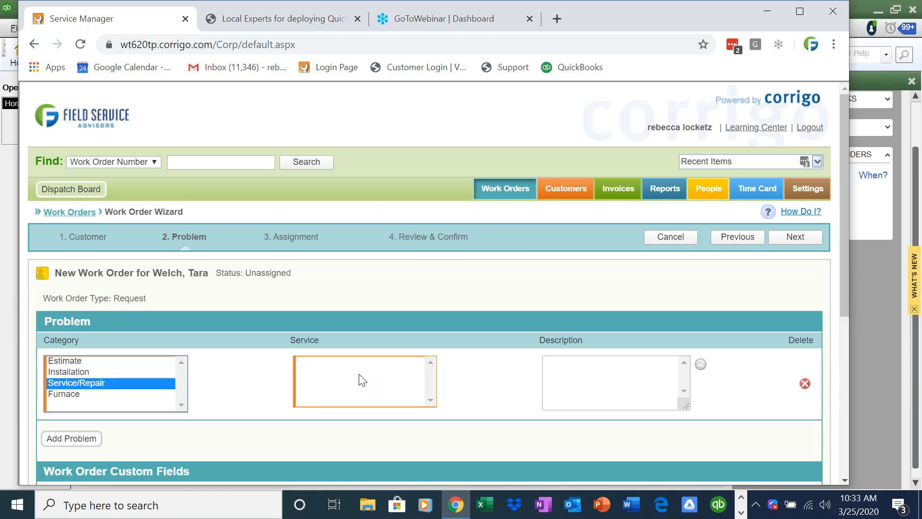
pyautogui.click(121, 380)
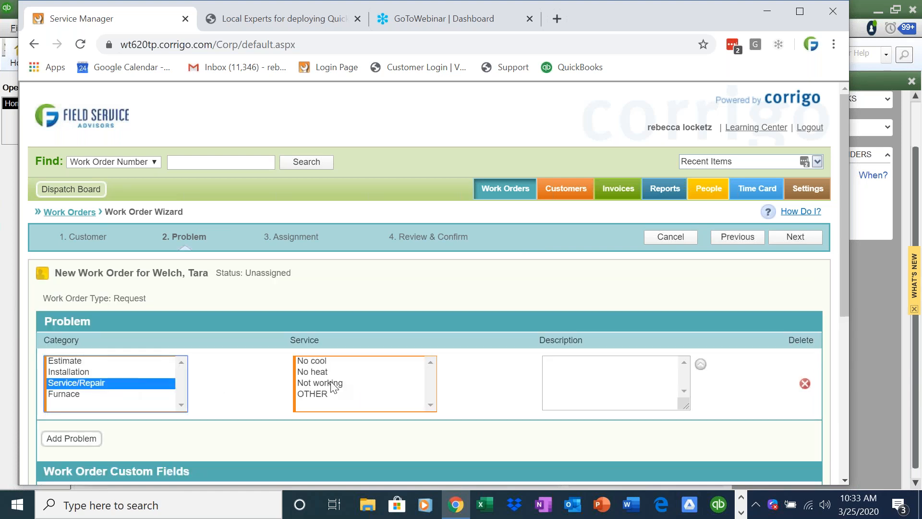
pyautogui.click(362, 370)
# Describe the problem as 'Customer called in and said that they have not had heat since last night.' and continue.
pyautogui.click(623, 379)
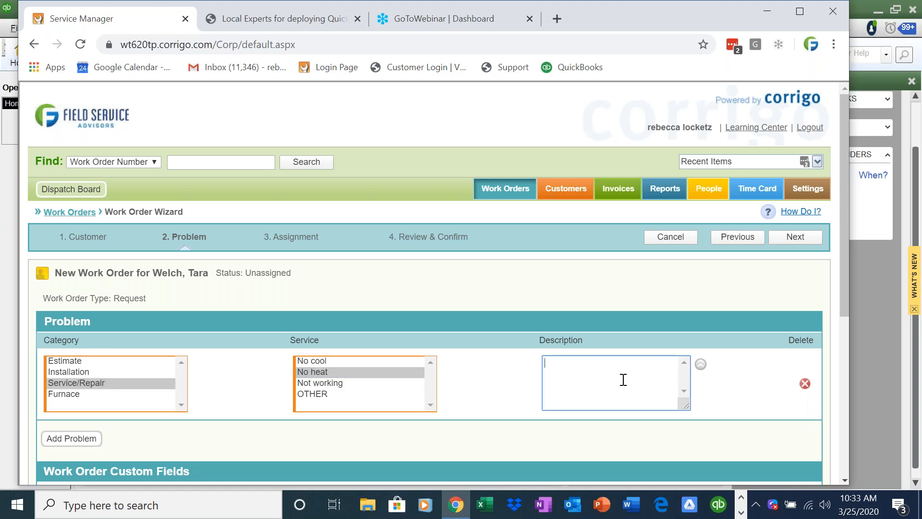
pyautogui.write('Customer called in')
pyautogui.press('BackSpace')
pyautogui.press('BackSpace')
pyautogui.write('in and said that they have not had hea\\t')
pyautogui.press('BackSpace')
pyautogui.press('BackSpace')
pyautogui.write('t since last night.')
pyautogui.click(780, 242)
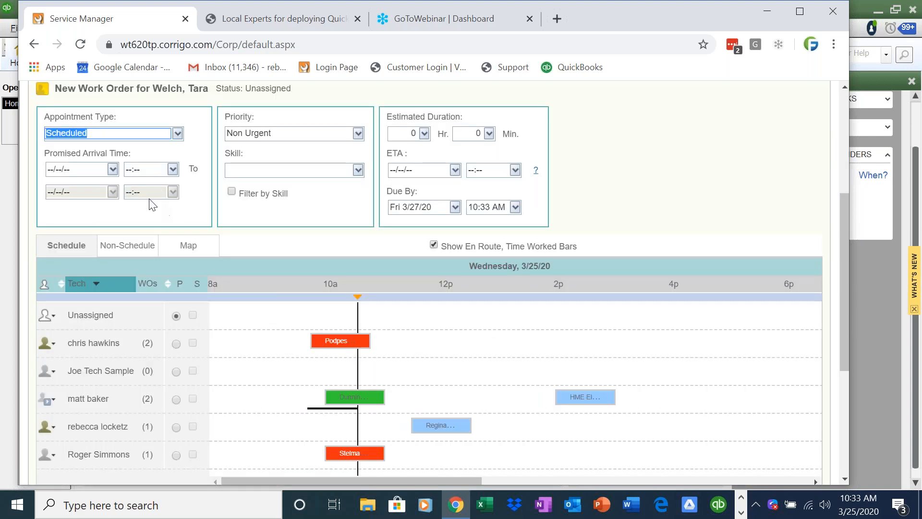
# Set the promised arrival date to today and make the second-row technician primary.
pyautogui.click(111, 170)
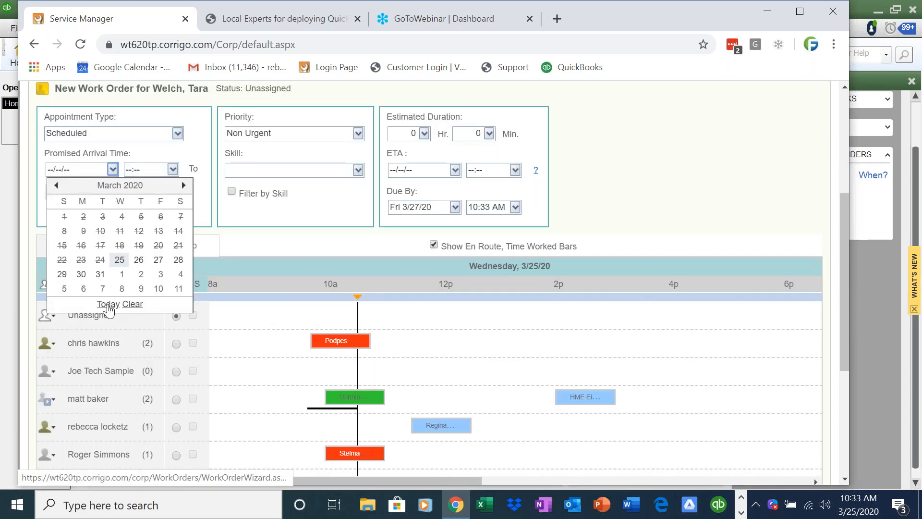
pyautogui.click(109, 306)
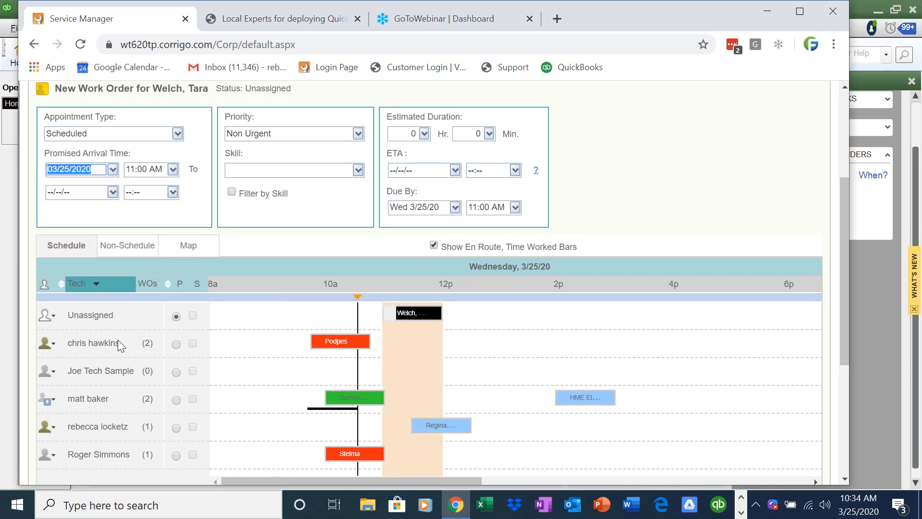
pyautogui.click(176, 344)
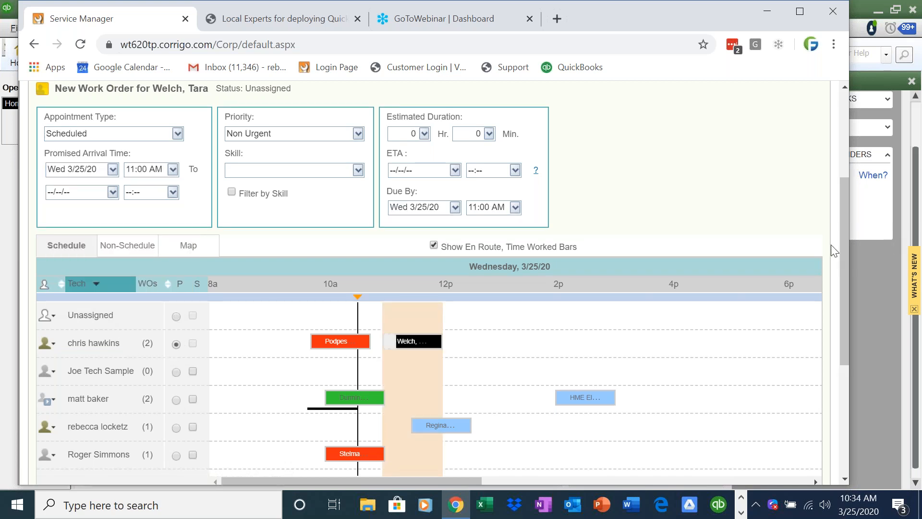
# Move the appointment to 11:45 AM, leave no secondary tech, and proceed to Review & Confirm.
pyautogui.scroll(-2, 844, 288)
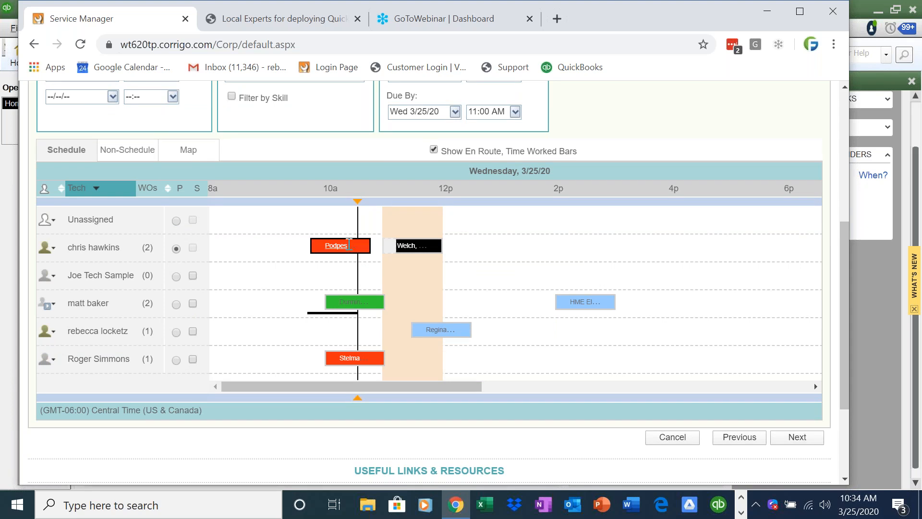
pyautogui.moveTo(336, 249)
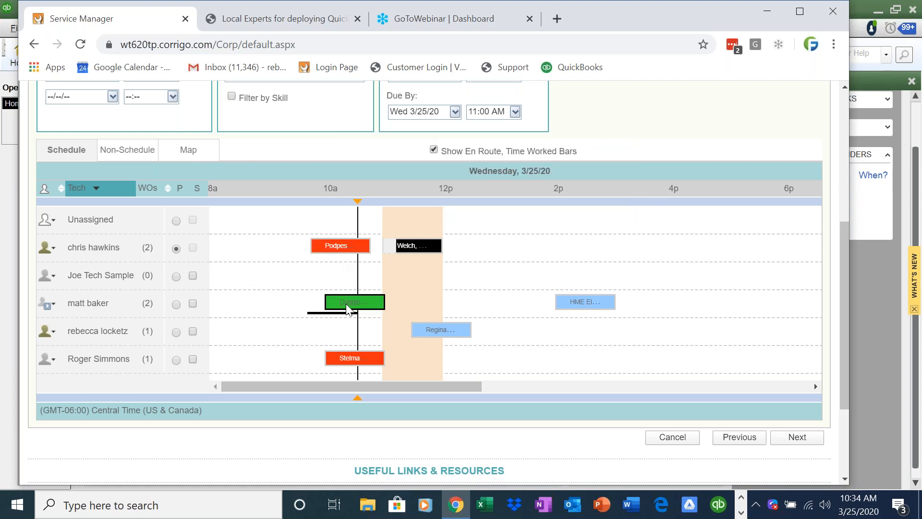
pyautogui.moveTo(349, 308)
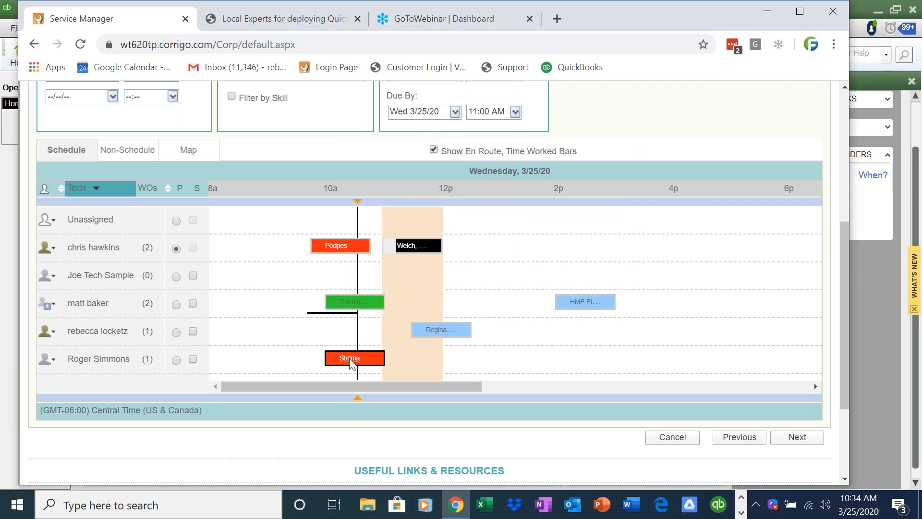
pyautogui.moveTo(350, 361)
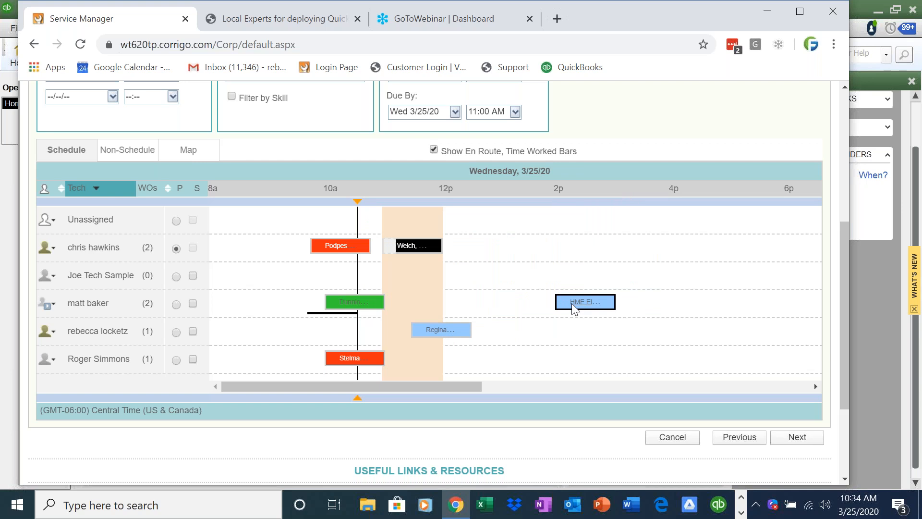
pyautogui.moveTo(384, 248); pyautogui.dragTo(426, 245)
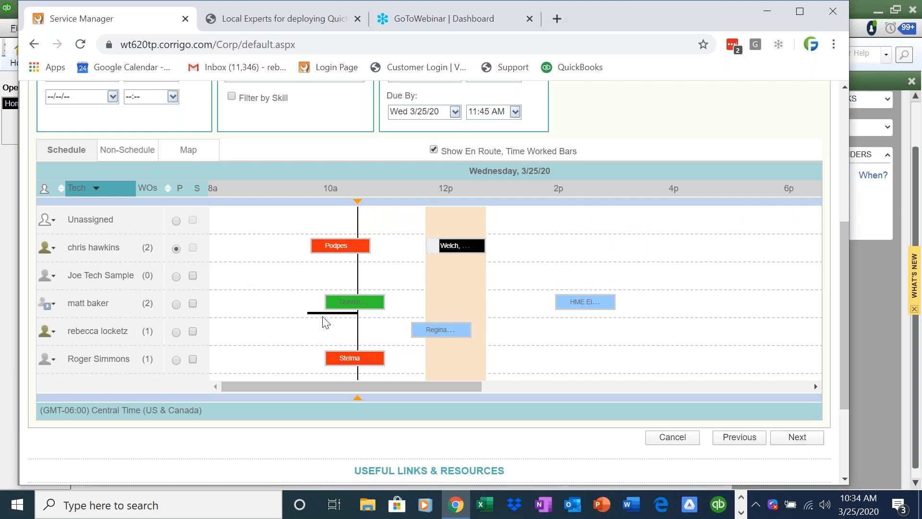
pyautogui.click(193, 276)
pyautogui.click(193, 277)
pyautogui.click(790, 437)
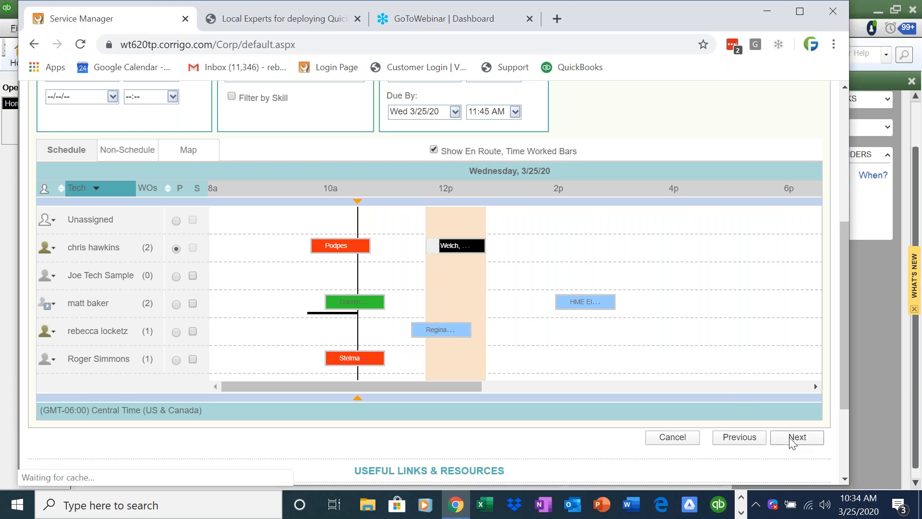
pyautogui.moveTo(467, 238); pyautogui.dragTo(388, 240)
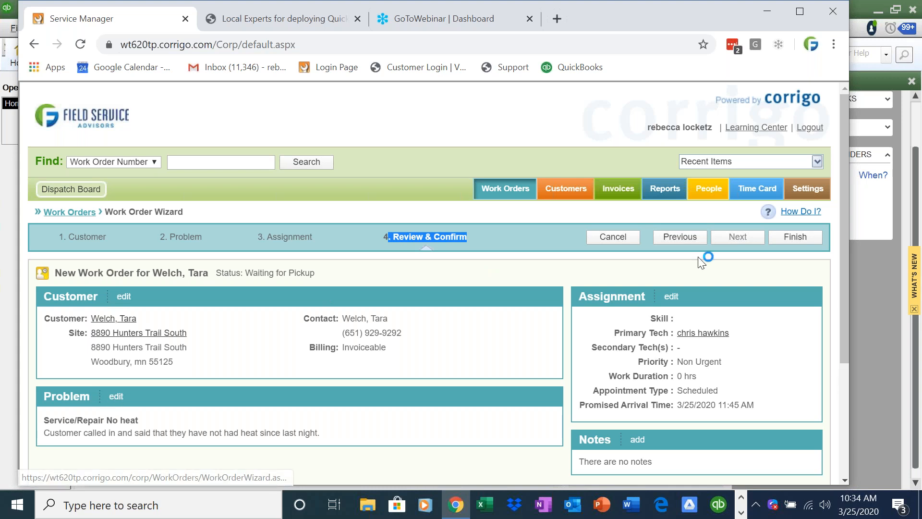
# Finish the wizard to create WO-0152 and return to the Customers list.
pyautogui.click(791, 236)
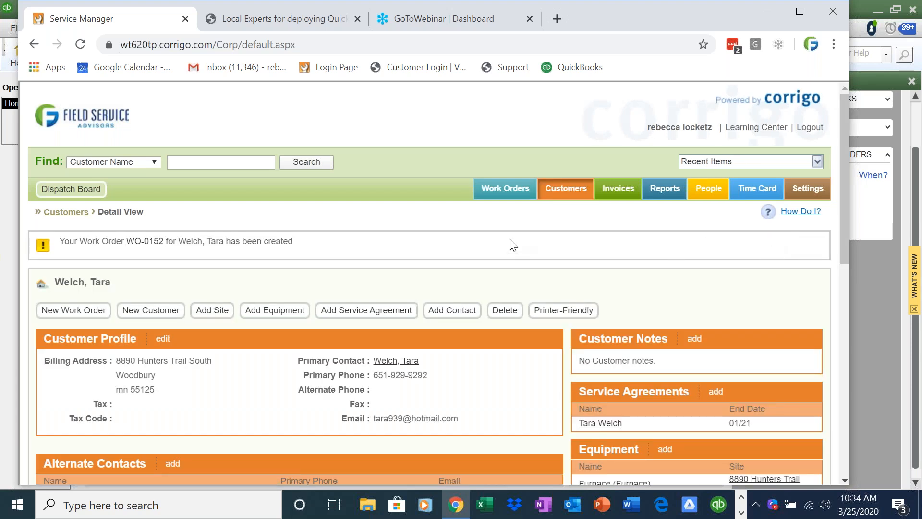
pyautogui.click(569, 191)
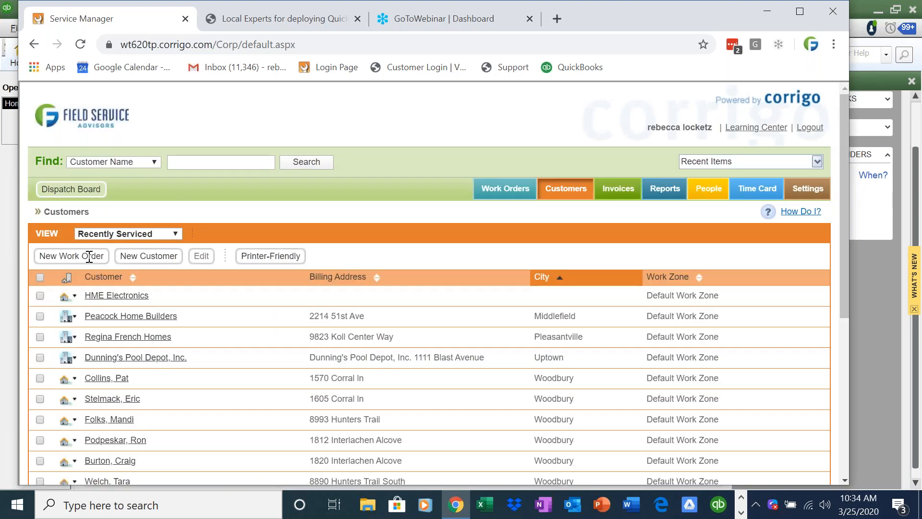
# Start a new work order for customer Duck Donuts, found by searching 'duck'.
pyautogui.click(78, 256)
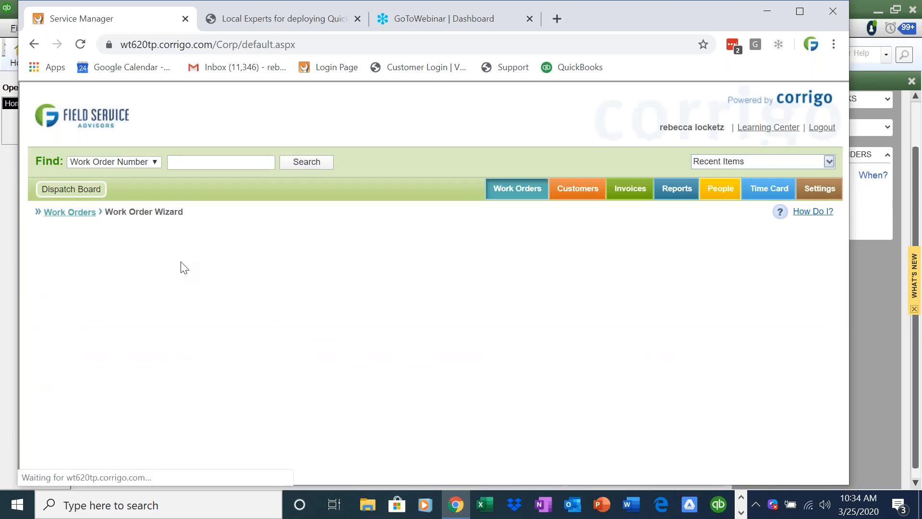
pyautogui.write('duck')
pyautogui.click(419, 320)
pyautogui.click(65, 358)
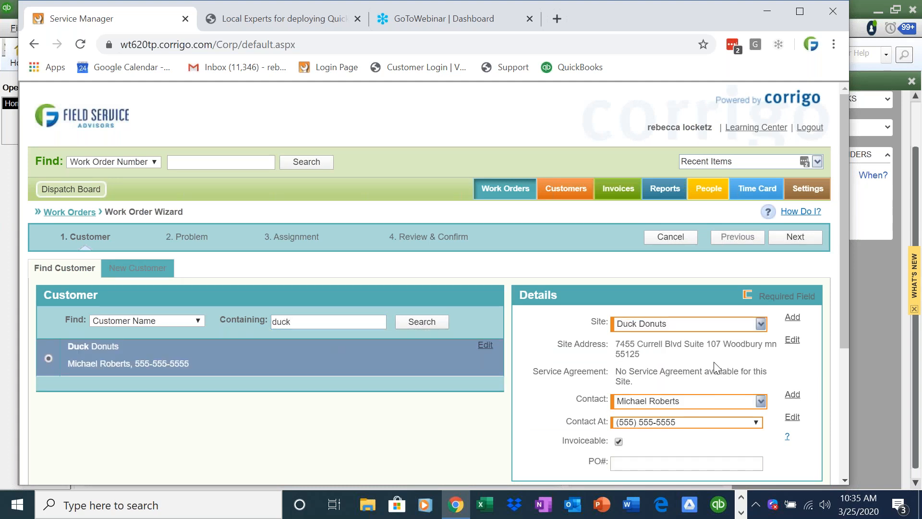
pyautogui.click(805, 237)
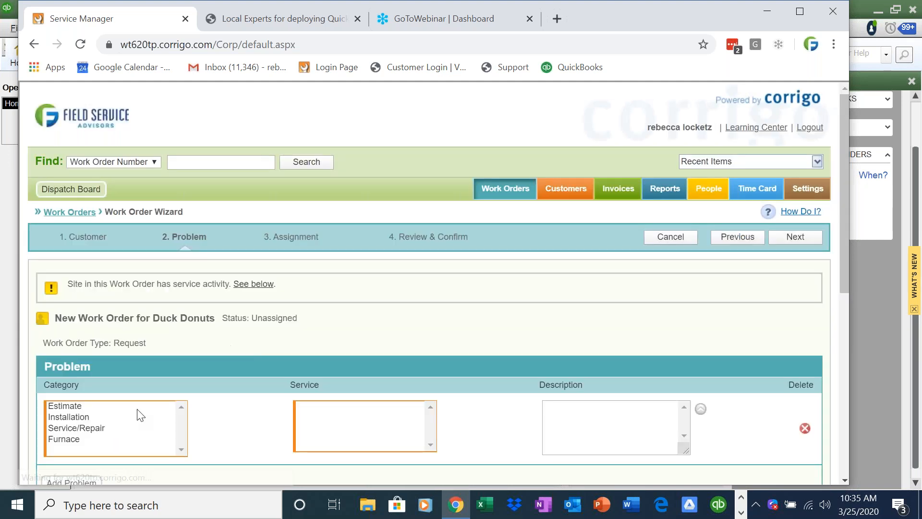
# Record the problem as Service/Repair with the service Not working.
pyautogui.click(127, 417)
pyautogui.scroll(-1, 124, 408)
pyautogui.click(127, 383)
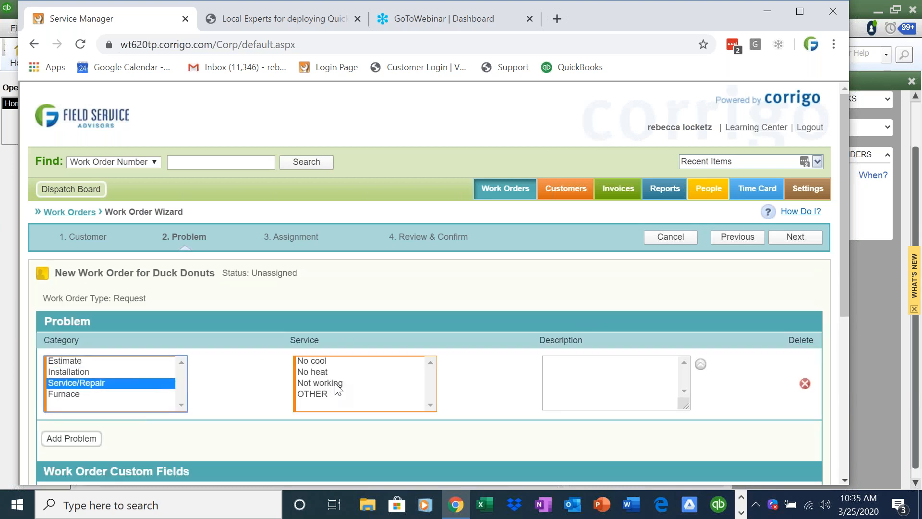
pyautogui.click(335, 383)
pyautogui.click(800, 241)
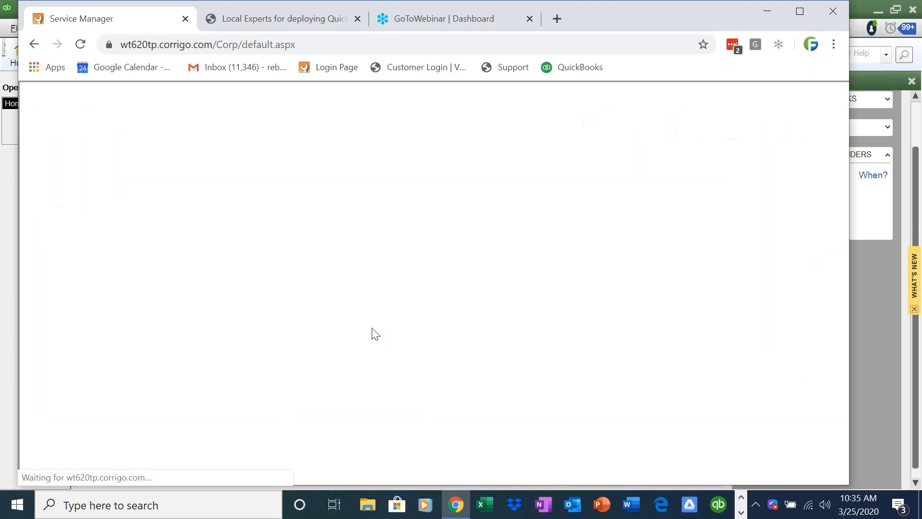
# Schedule it today with the second-row technician at about 2 pm, then finish to create WO-0153.
pyautogui.scroll(-5, 137, 230)
pyautogui.click(113, 169)
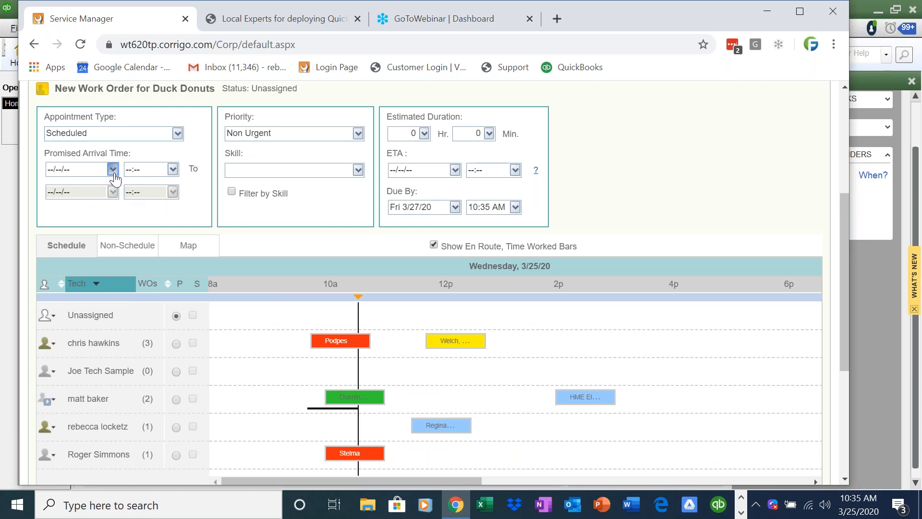
pyautogui.click(108, 304)
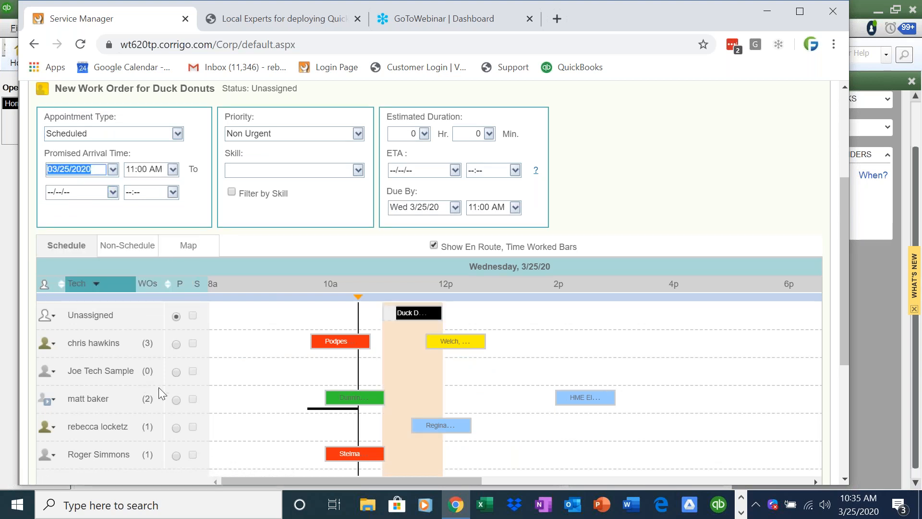
pyautogui.click(175, 427)
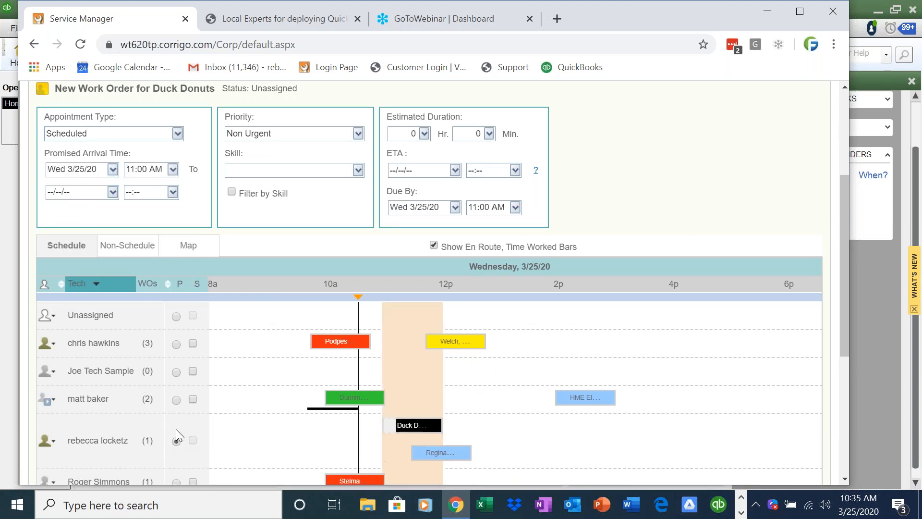
pyautogui.click(176, 344)
pyautogui.moveTo(390, 341); pyautogui.dragTo(555, 346)
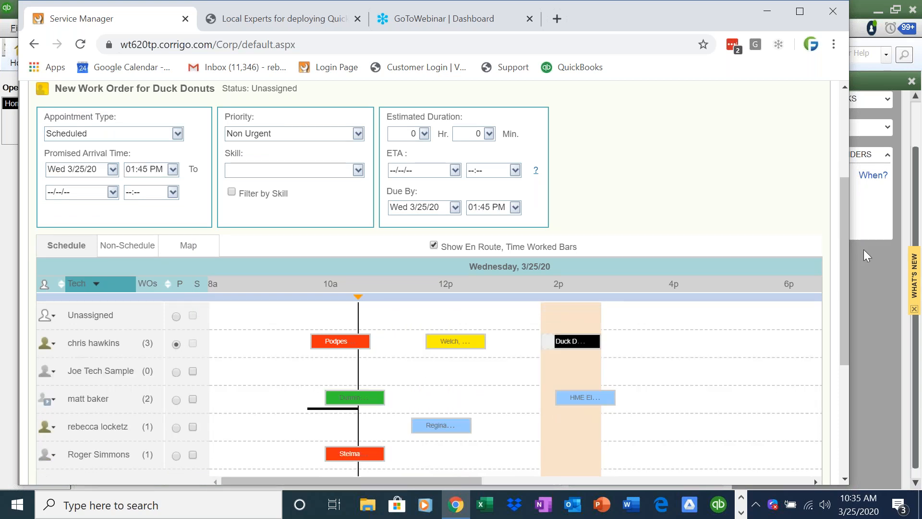
pyautogui.scroll(1, 848, 216)
pyautogui.scroll(3, 811, 235)
pyautogui.click(811, 236)
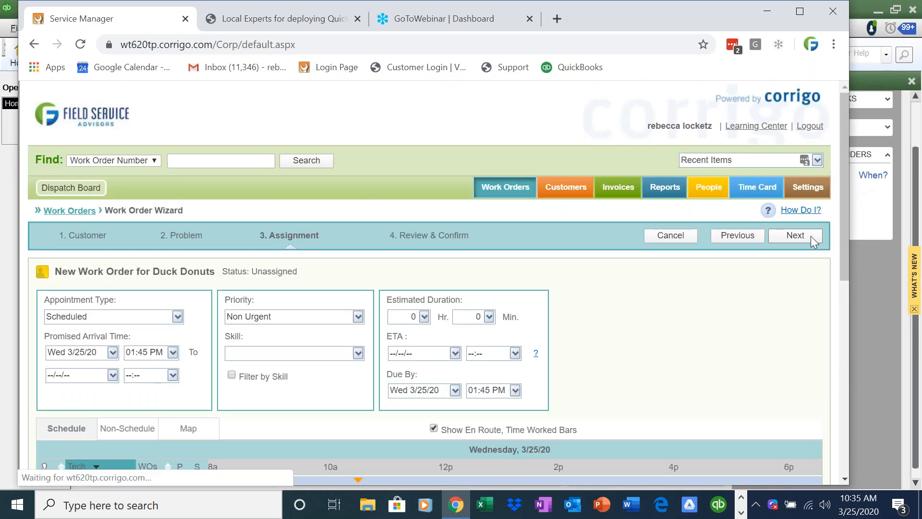
pyautogui.click(804, 235)
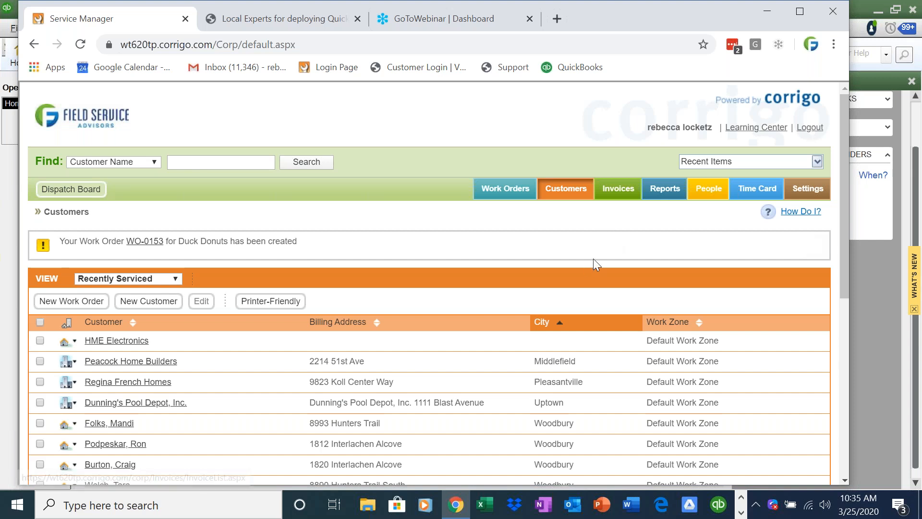
# Minimize the Chrome window so the QuickBooks Home screen is showing.
pyautogui.click(742, 497)
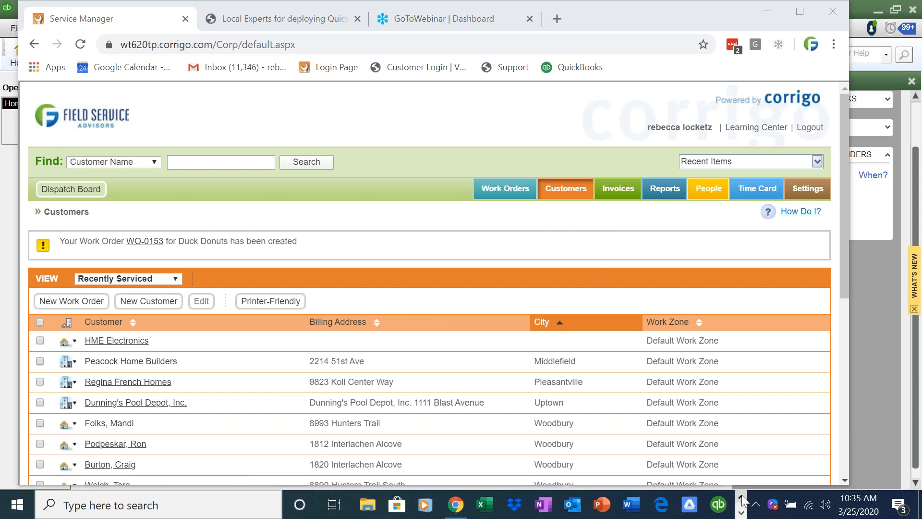
pyautogui.click(769, 10)
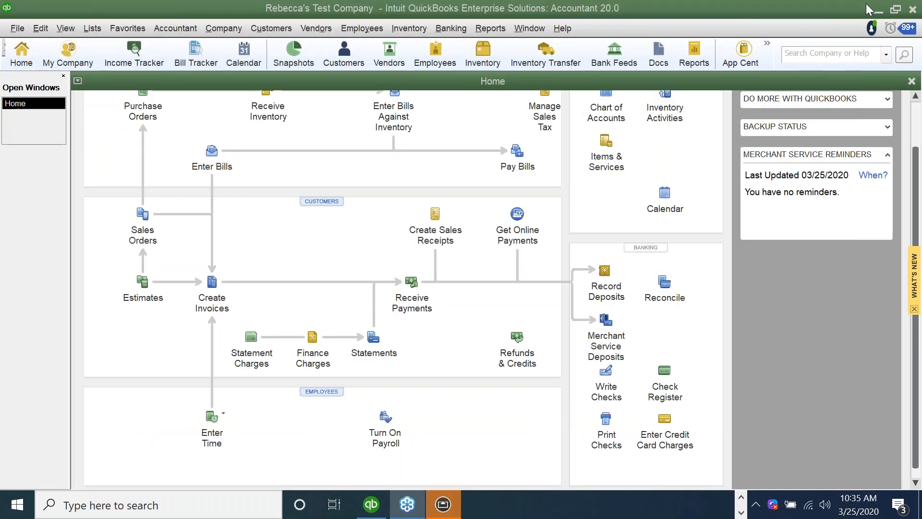
# Minimize QuickBooks to show the mirrored iPad with the Corrigo mobile app.
pyautogui.click(876, 11)
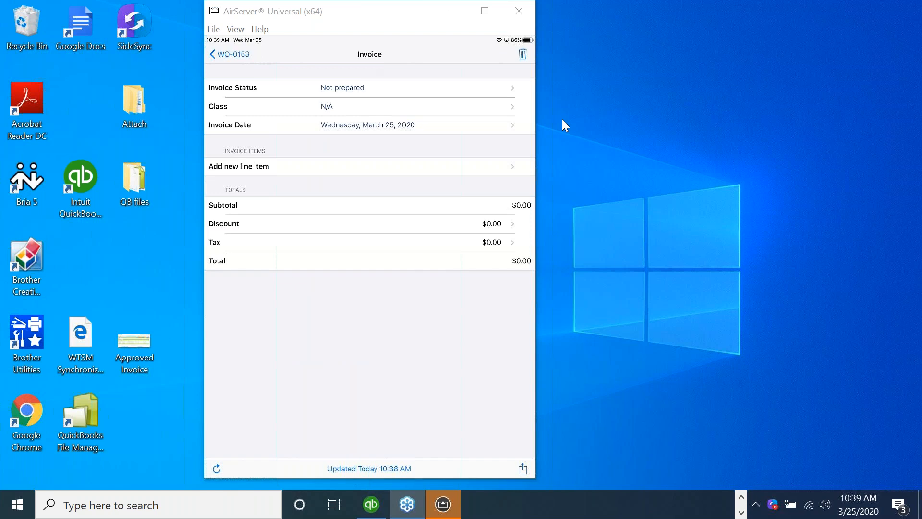
# Begin adding a new line item to the WO-0153 invoice.
pyautogui.click(264, 172)
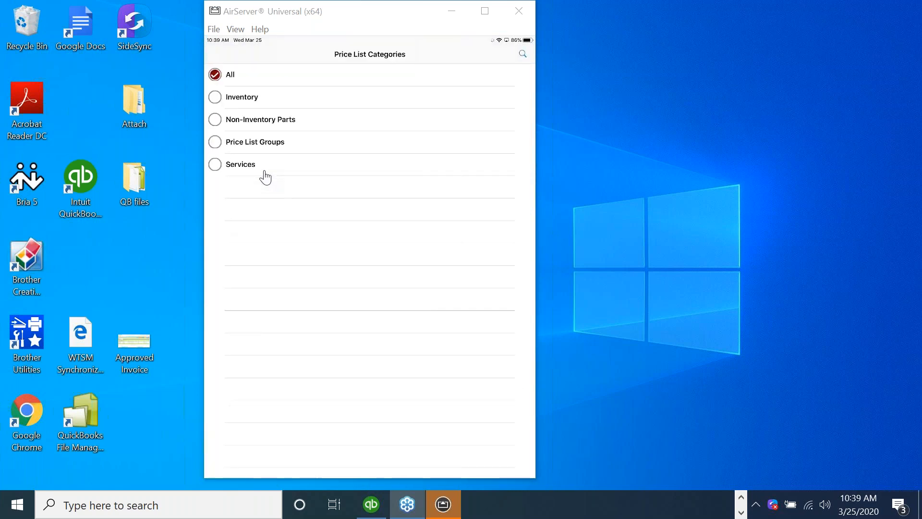
# Search the price list for 'labor', choose Labor, set its rate to $150, and save the line.
pyautogui.scroll(-4, 369, 280)
pyautogui.scroll(4, 370, 280)
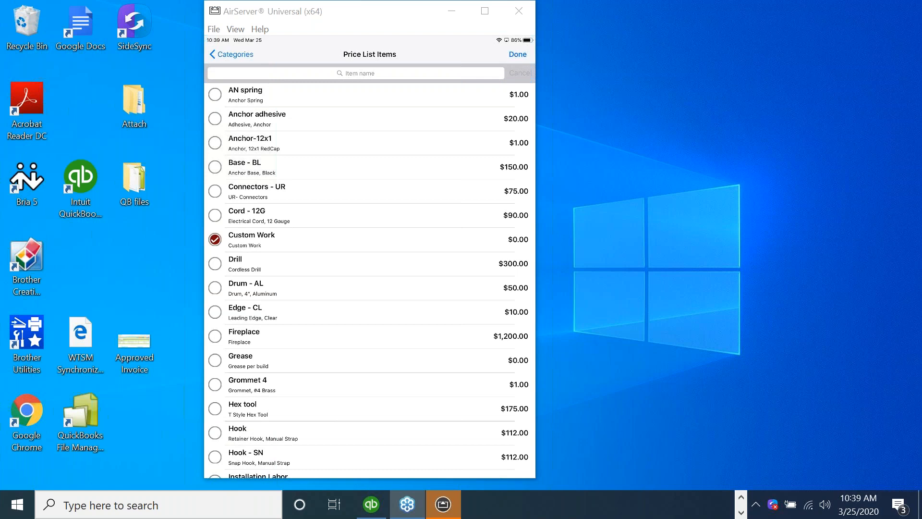
pyautogui.click(355, 73)
pyautogui.write('labor')
pyautogui.press('Return')
pyautogui.click(518, 54)
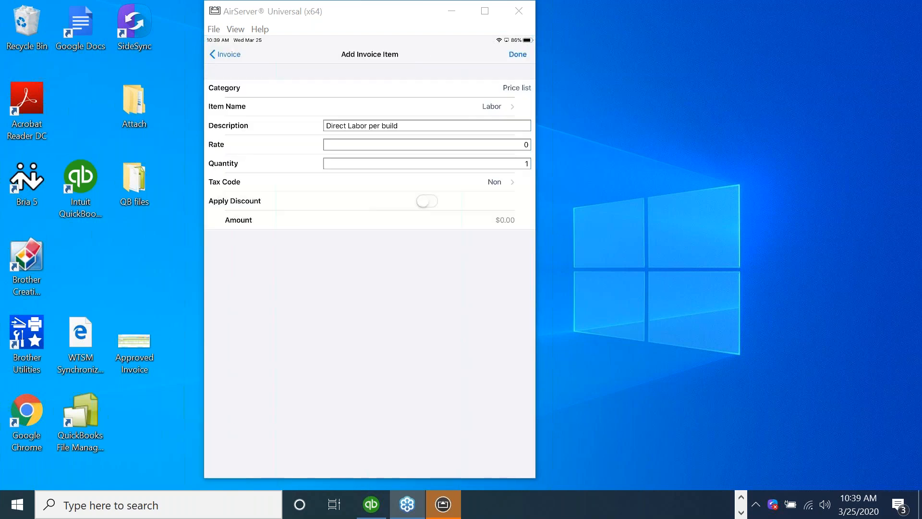
pyautogui.click(427, 145)
pyautogui.write('14')
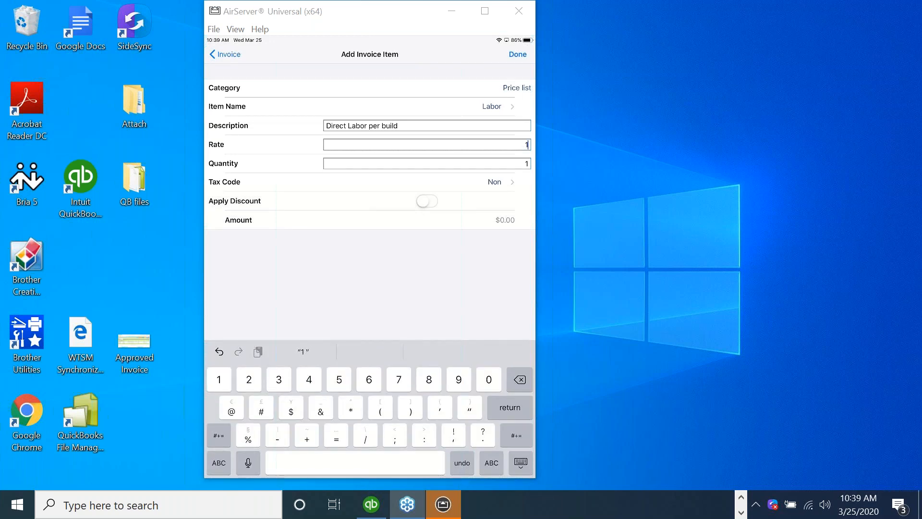
pyautogui.write('0')
pyautogui.click(518, 54)
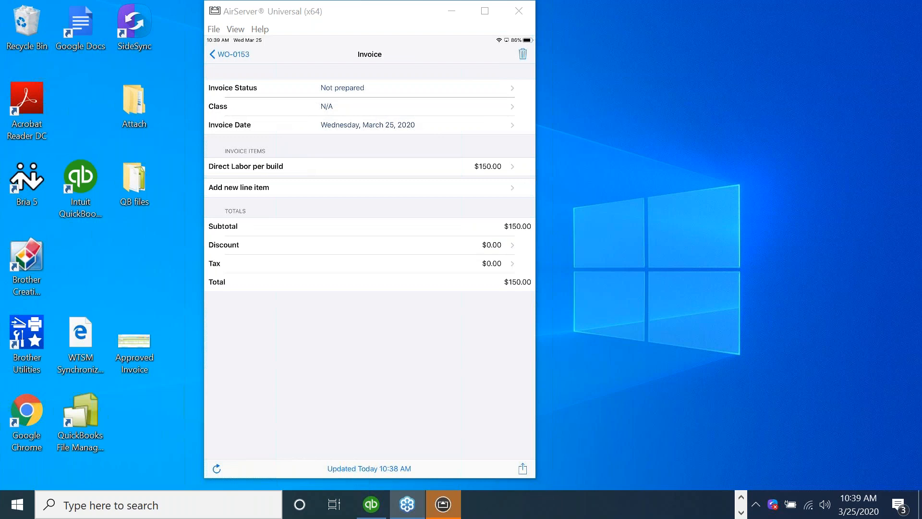
# Search all price list items for 'parts' and dismiss the no-item-selected warning.
pyautogui.click(239, 188)
pyautogui.click(230, 75)
pyautogui.click(370, 73)
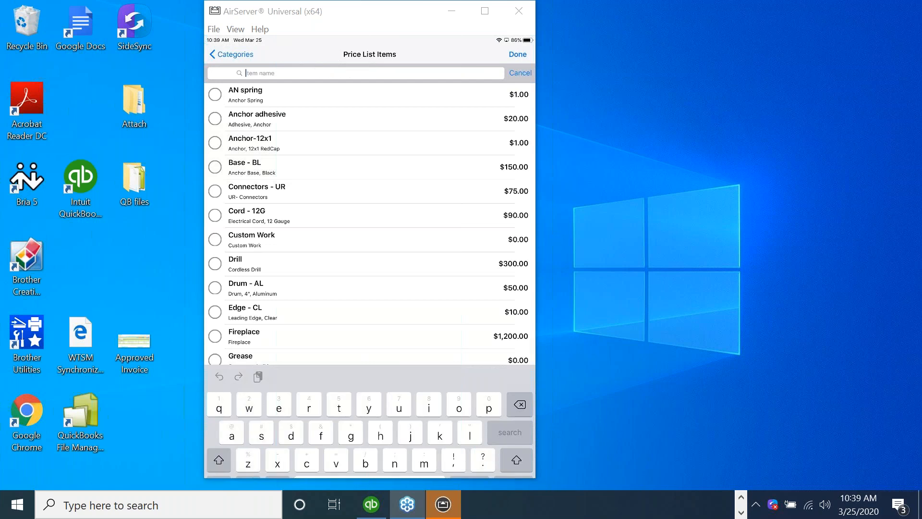
pyautogui.write('parts')
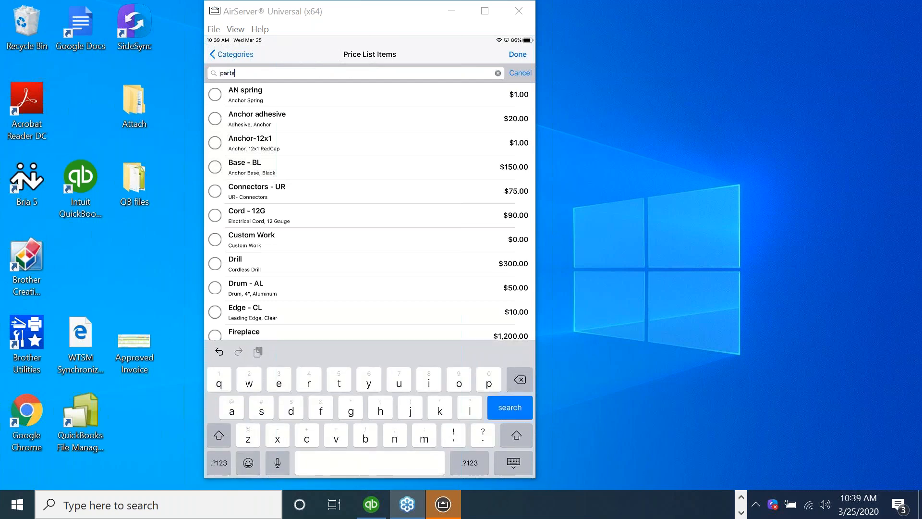
pyautogui.press('Return')
pyautogui.click(498, 73)
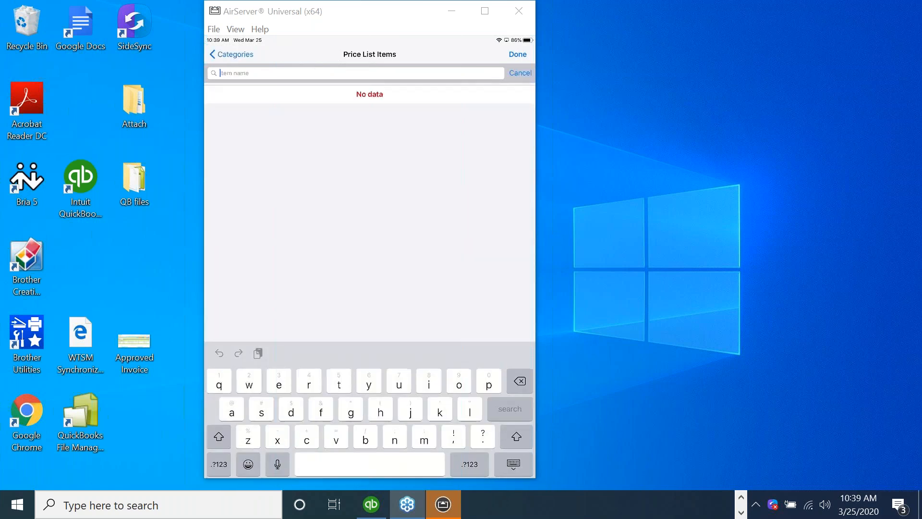
pyautogui.click(518, 54)
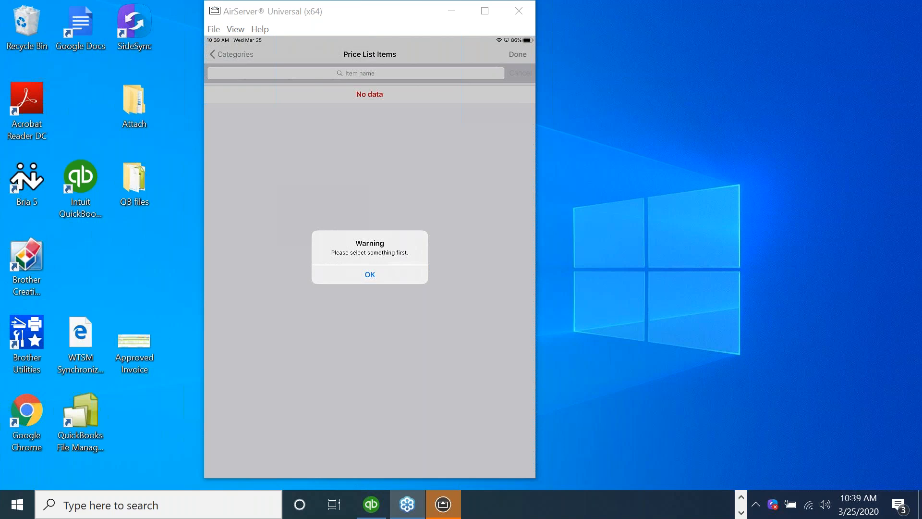
pyautogui.click(370, 274)
# Clear the search, pick the Hook item, then return to the invoice without adding it.
pyautogui.click(231, 54)
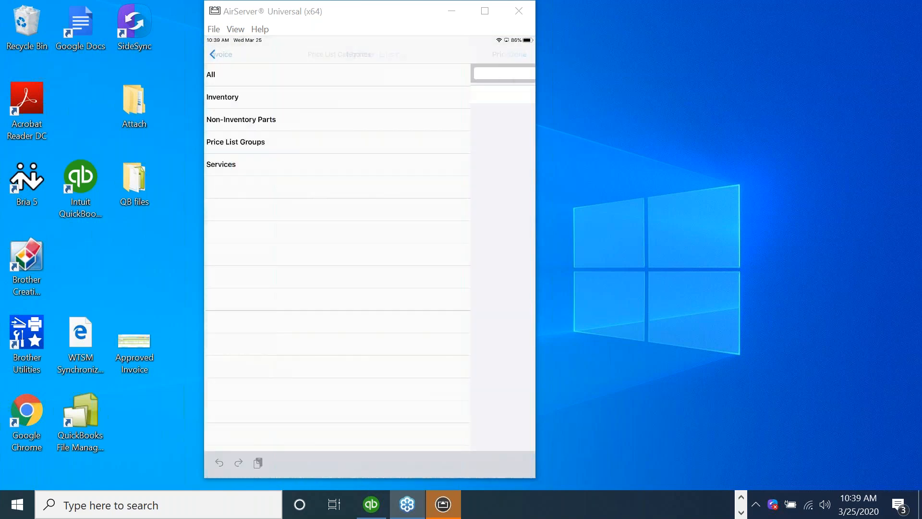
pyautogui.click(523, 54)
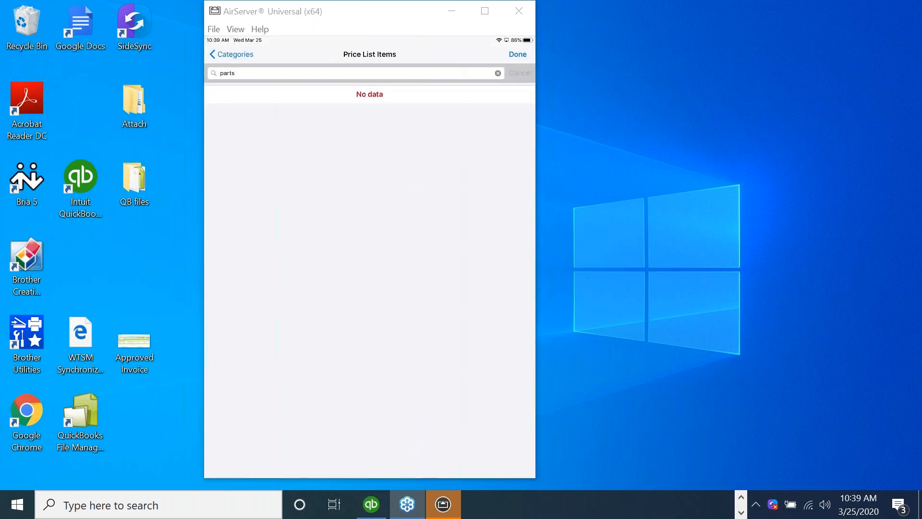
pyautogui.click(498, 73)
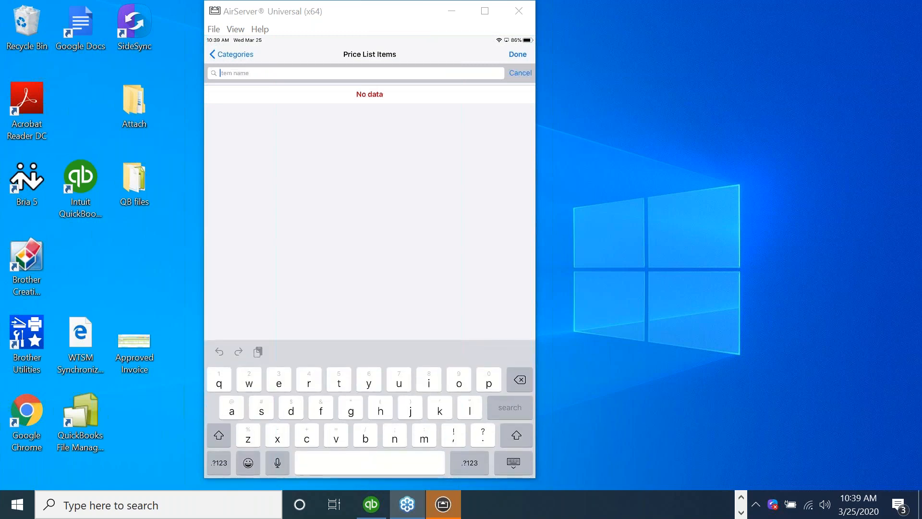
pyautogui.click(520, 73)
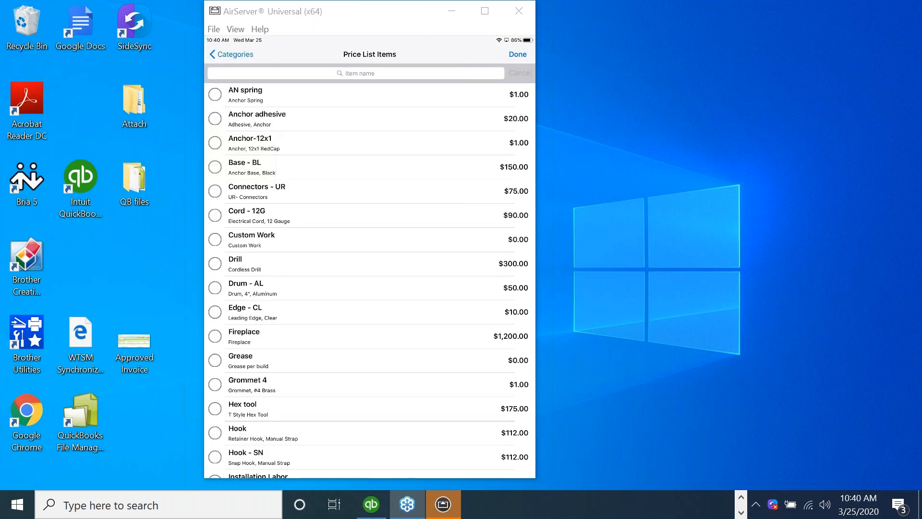
pyautogui.scroll(-2, 370, 271)
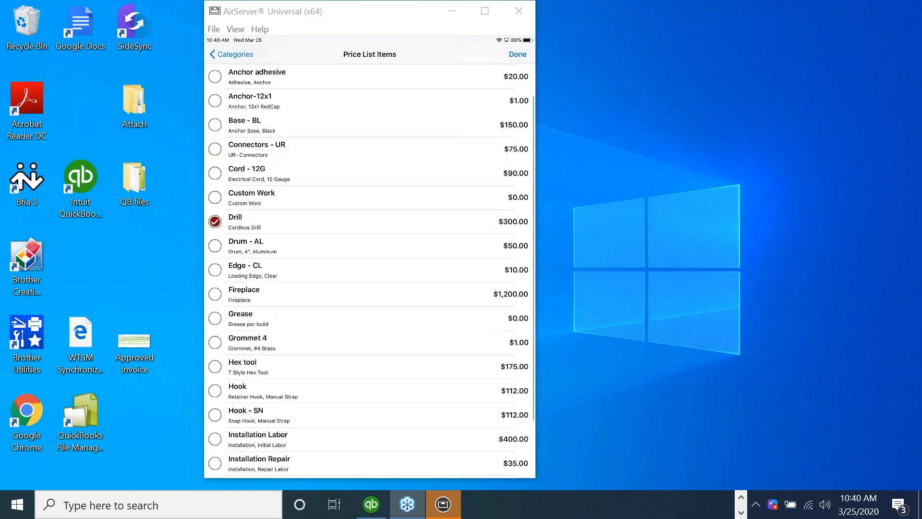
pyautogui.click(216, 337)
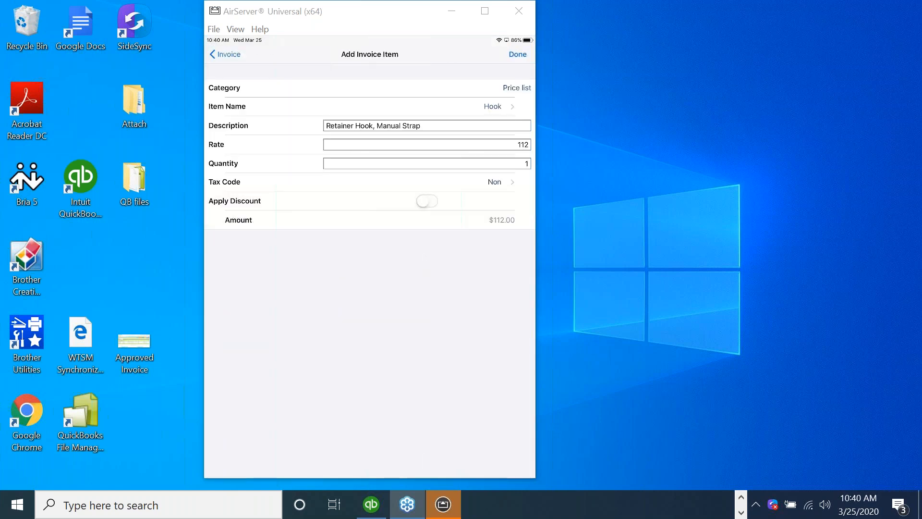
pyautogui.click(517, 54)
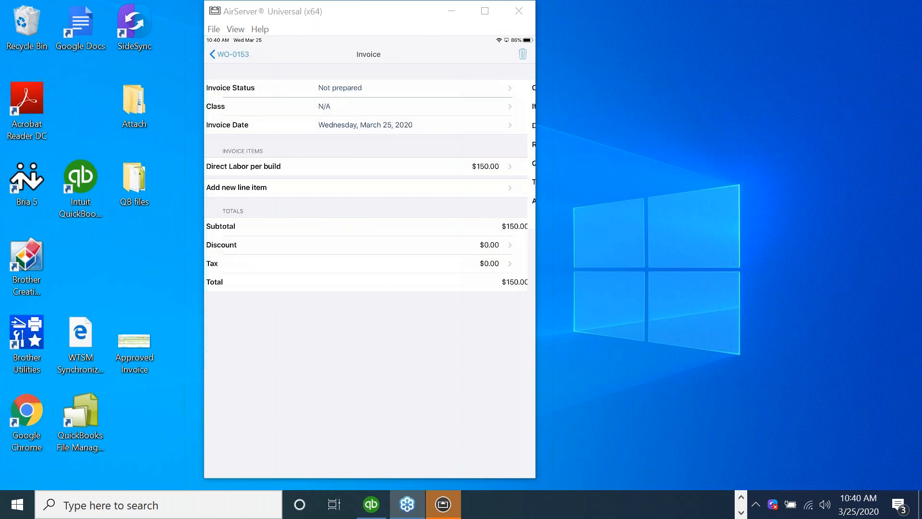
# Start a new invoice line using the Edge - CL item from the price list.
pyautogui.click(361, 188)
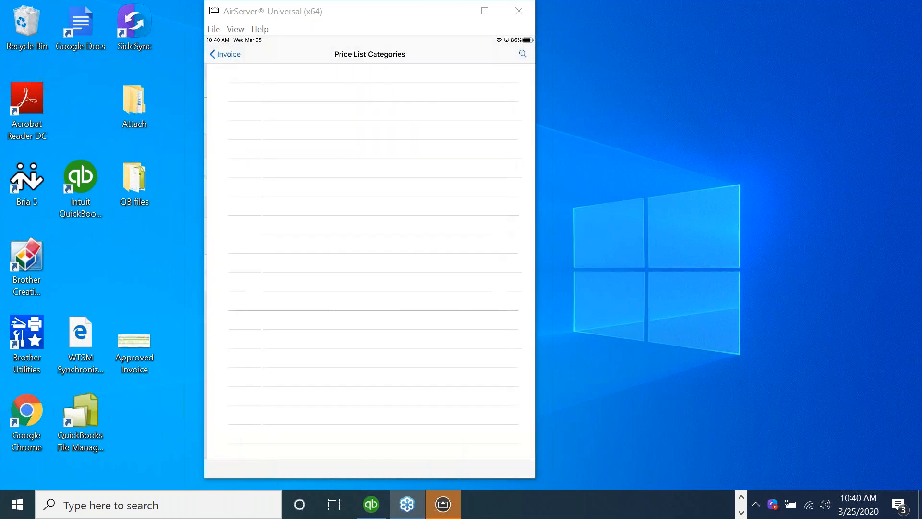
pyautogui.click(231, 74)
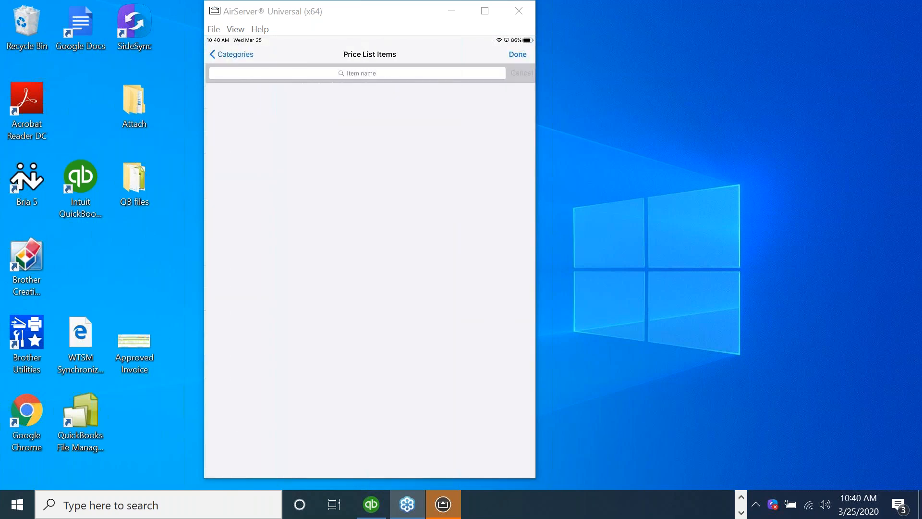
pyautogui.scroll(-5, 370, 268)
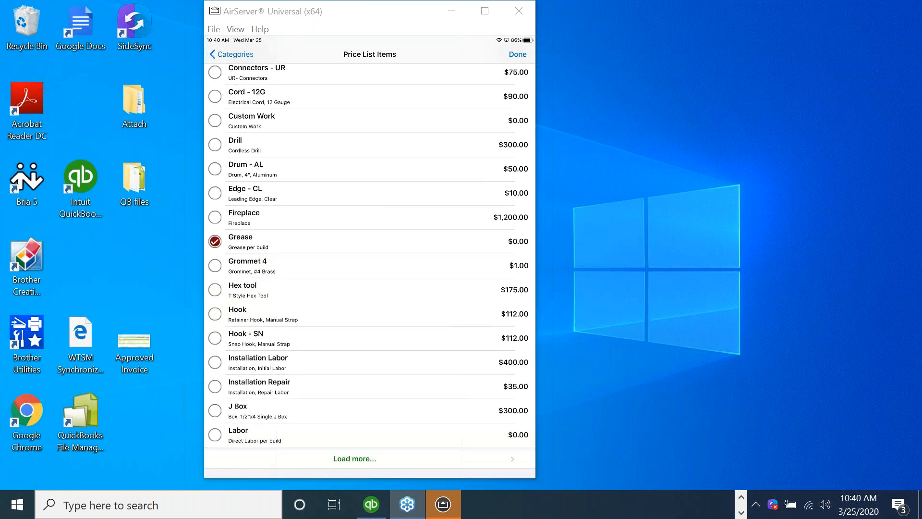
pyautogui.click(215, 193)
pyautogui.scroll(4, 370, 269)
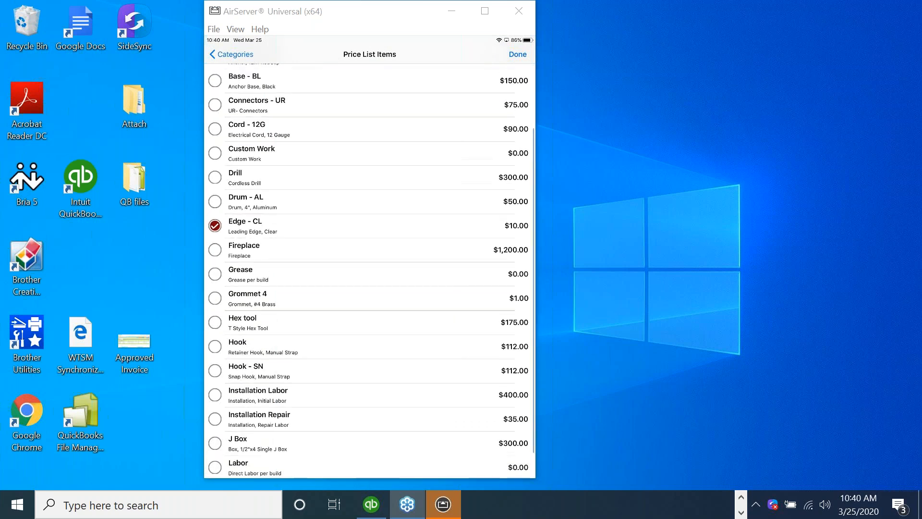
pyautogui.click(518, 54)
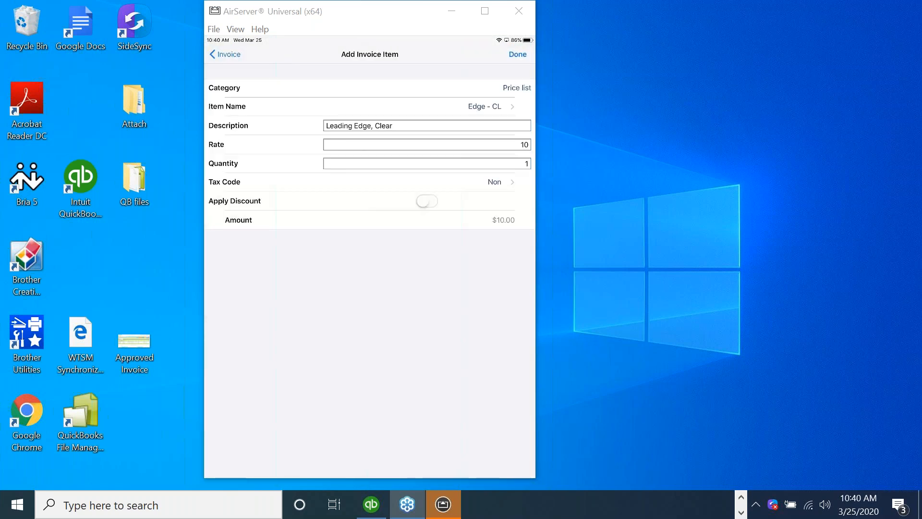
pyautogui.click(485, 107)
pyautogui.click(240, 164)
pyautogui.click(233, 55)
# Change the line's description to Coil and its rate to 100, then save it.
pyautogui.click(427, 126)
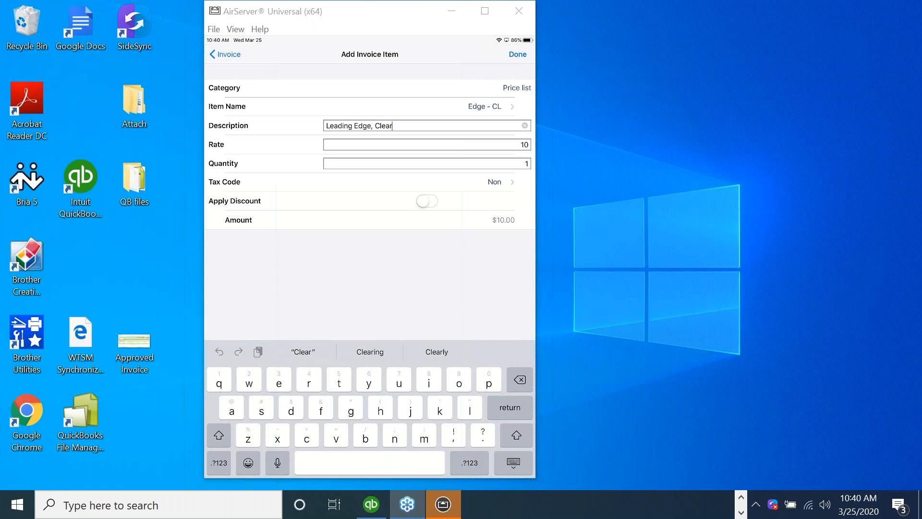
pyautogui.press('BackSpace')
pyautogui.press('BackSpace')
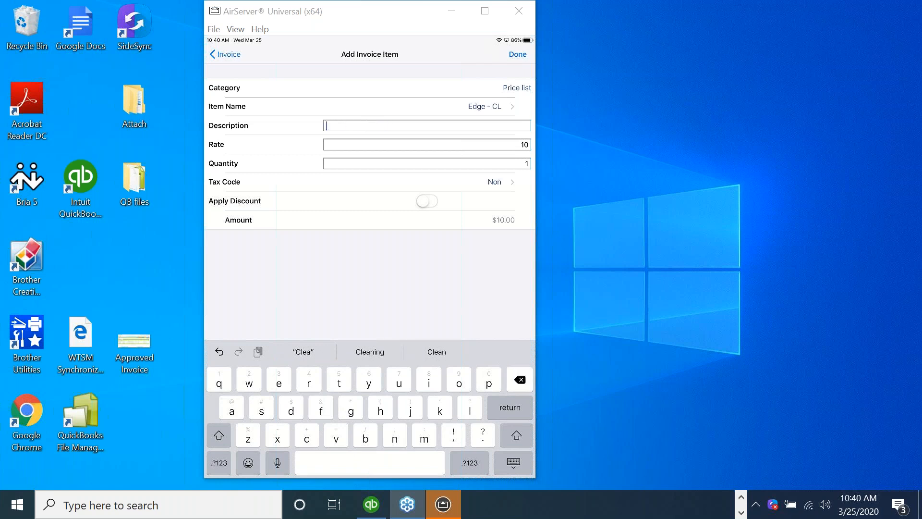
pyautogui.write('Coil')
pyautogui.click(527, 144)
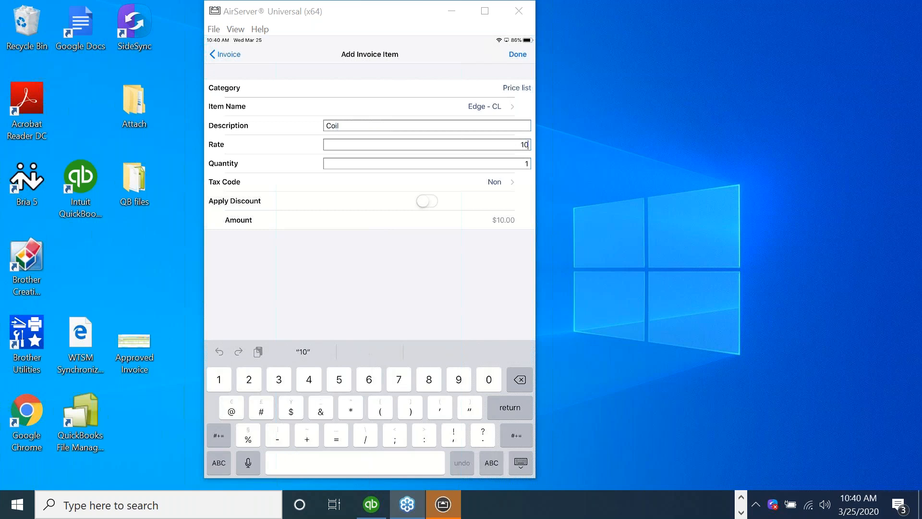
pyautogui.write('0')
pyautogui.click(518, 54)
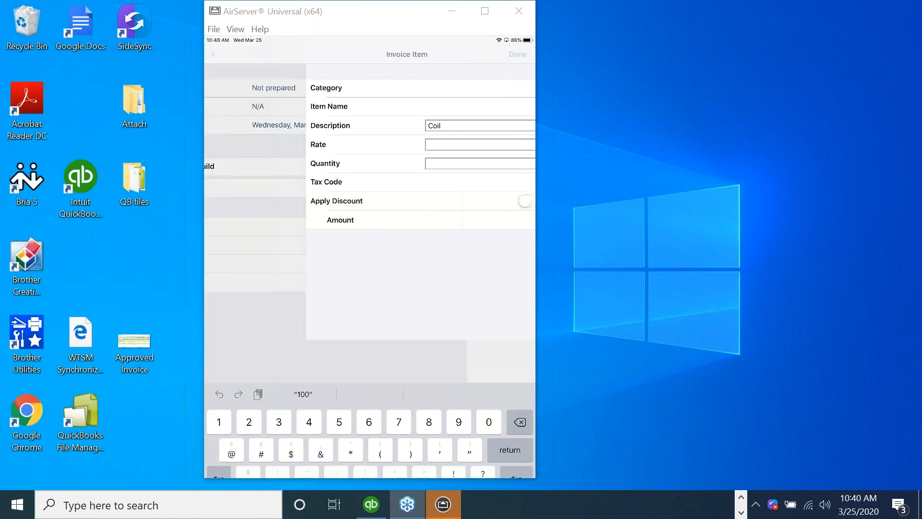
# Capture the customer's signature on the WO-0153 invoice.
pyautogui.click(522, 468)
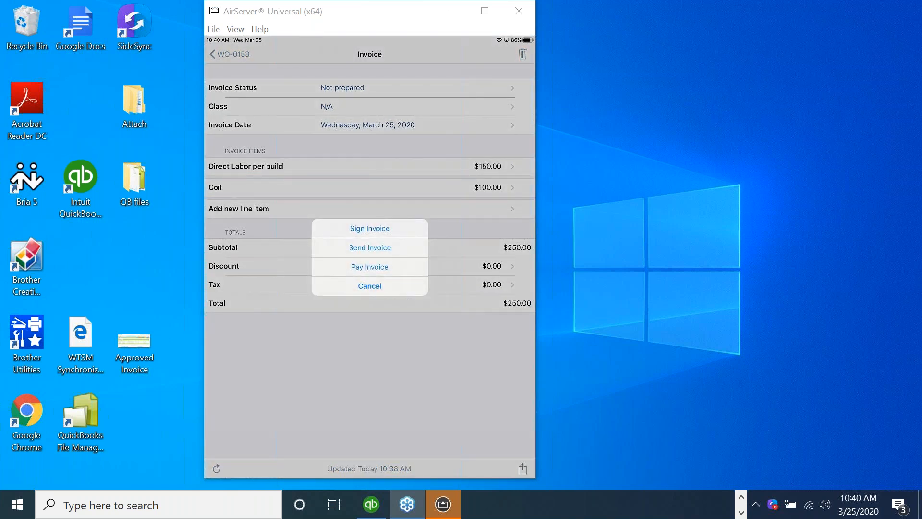
pyautogui.click(370, 228)
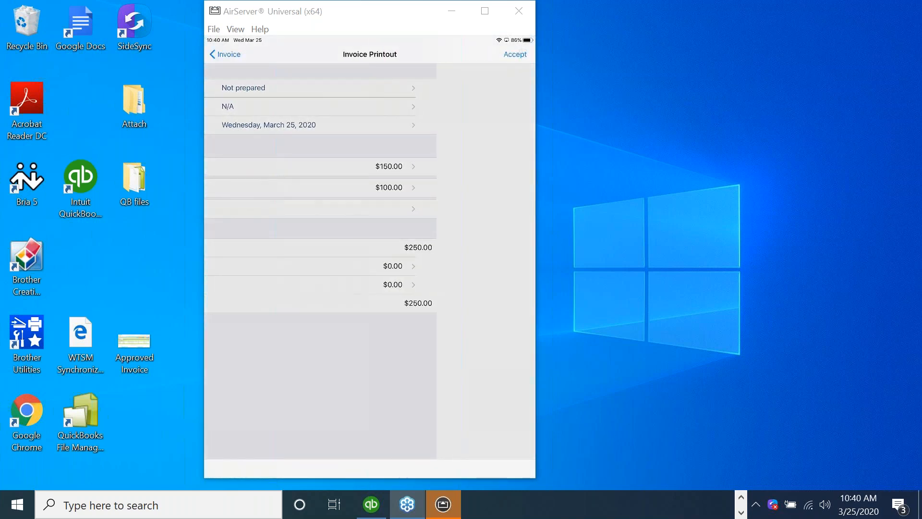
pyautogui.click(515, 55)
pyautogui.moveTo(272, 241); pyautogui.dragTo(299, 213)
pyautogui.moveTo(275, 188)
pyautogui.mouseDown()
pyautogui.moveTo(362, 215)
pyautogui.moveTo(535, 211)
pyautogui.mouseUp()
pyautogui.click(570, 54)
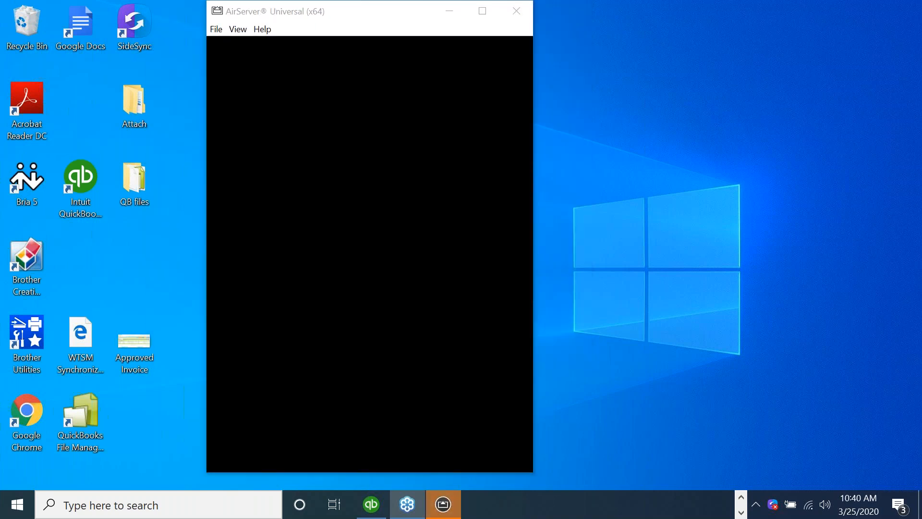
# E-mail the signed WO-0153 invoice to the customer.
pyautogui.click(519, 457)
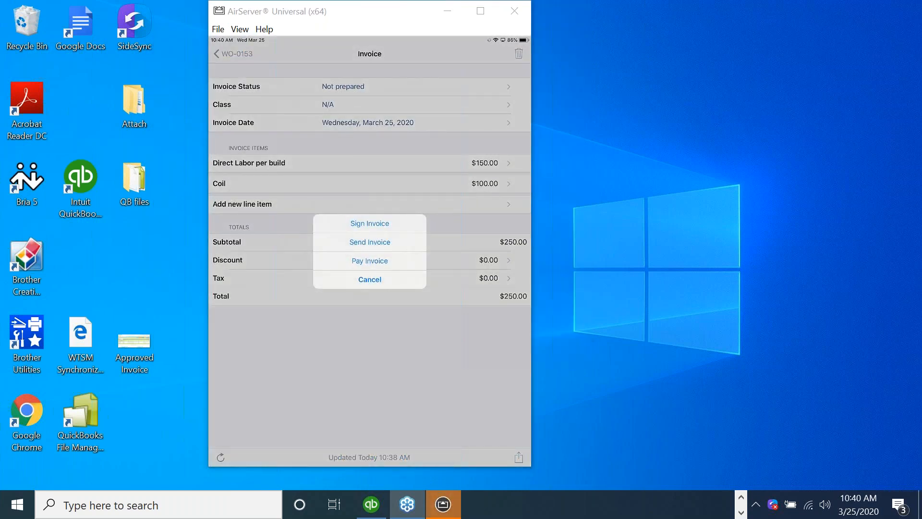
pyautogui.click(370, 242)
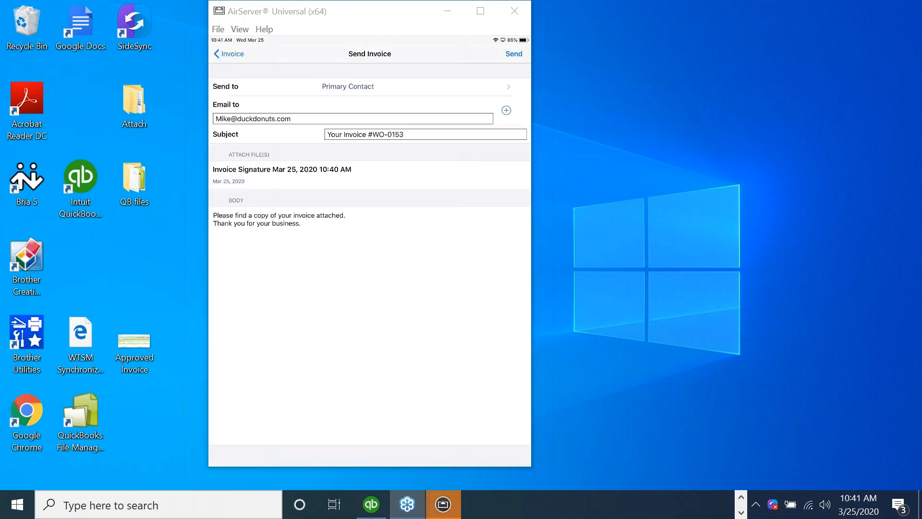
pyautogui.click(514, 54)
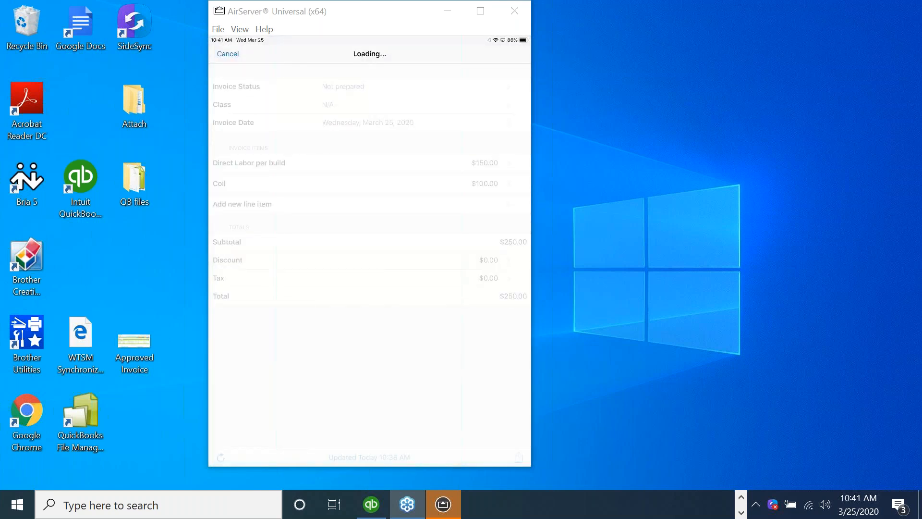
# Record a check payment received from Duck doughnuts with reference number 1234.
pyautogui.click(219, 117)
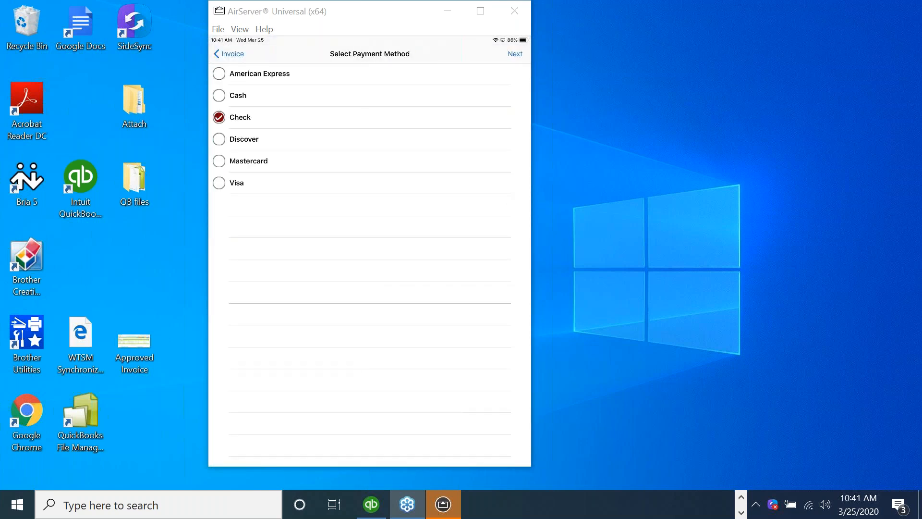
pyautogui.click(515, 54)
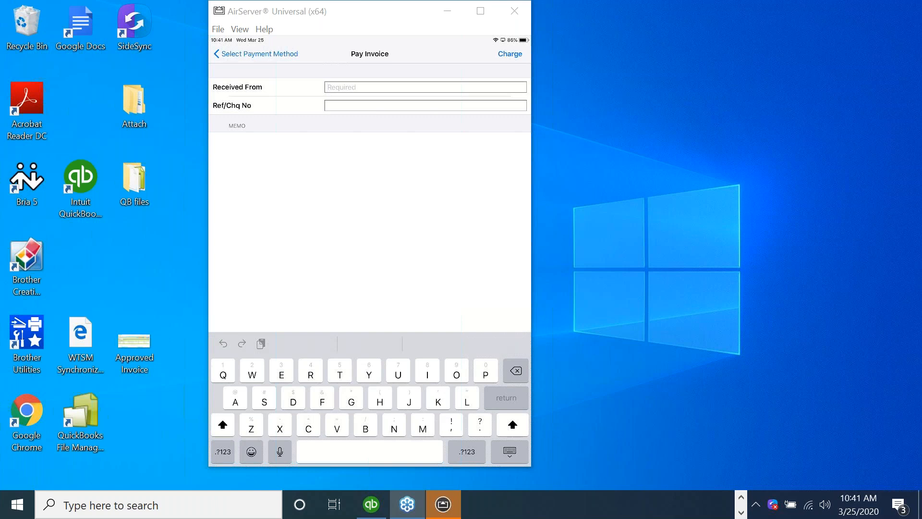
pyautogui.write('Duck dought')
pyautogui.press('BackSpace')
pyautogui.press('BackSpace')
pyautogui.press('BackSpace')
pyautogui.press('BackSpace')
pyautogui.press('BackSpace')
pyautogui.press('BackSpace')
pyautogui.press('BackSpace')
pyautogui.press('BackSpace')
pyautogui.write('dou')
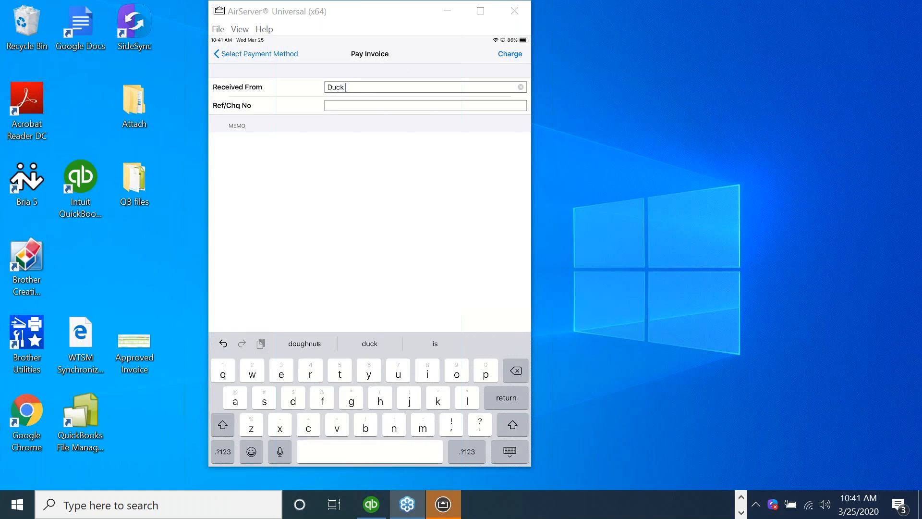
pyautogui.write('ghnuts')
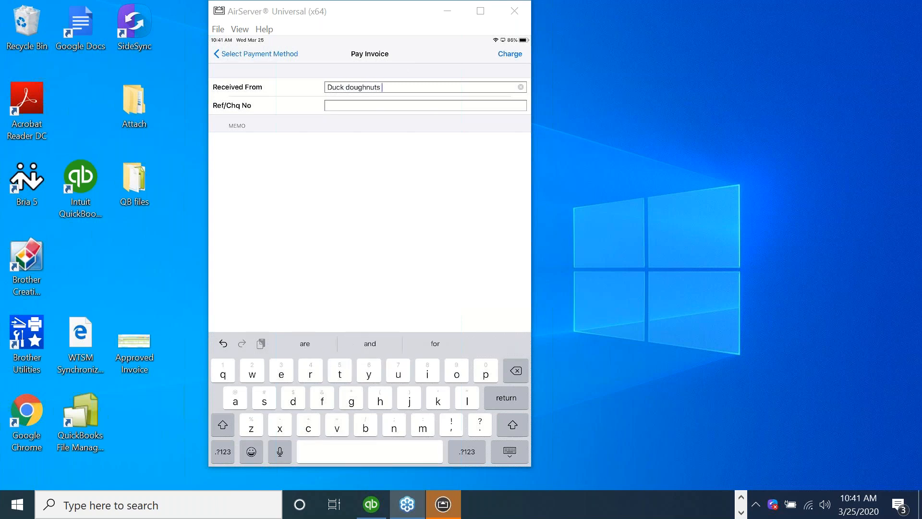
pyautogui.click(425, 105)
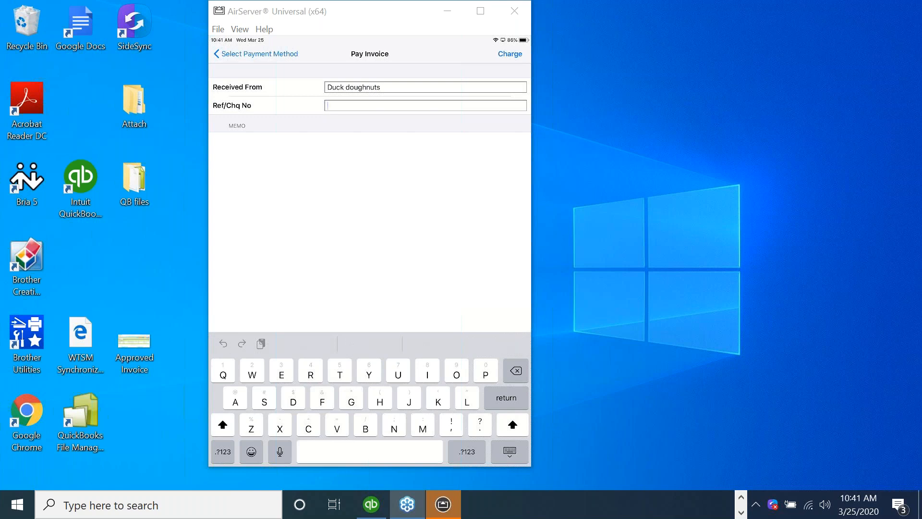
pyautogui.write('1234')
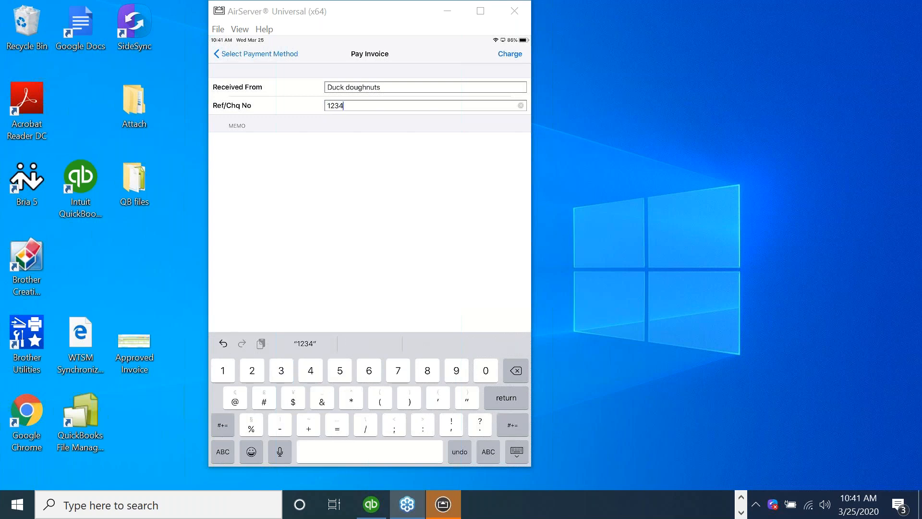
pyautogui.click(510, 54)
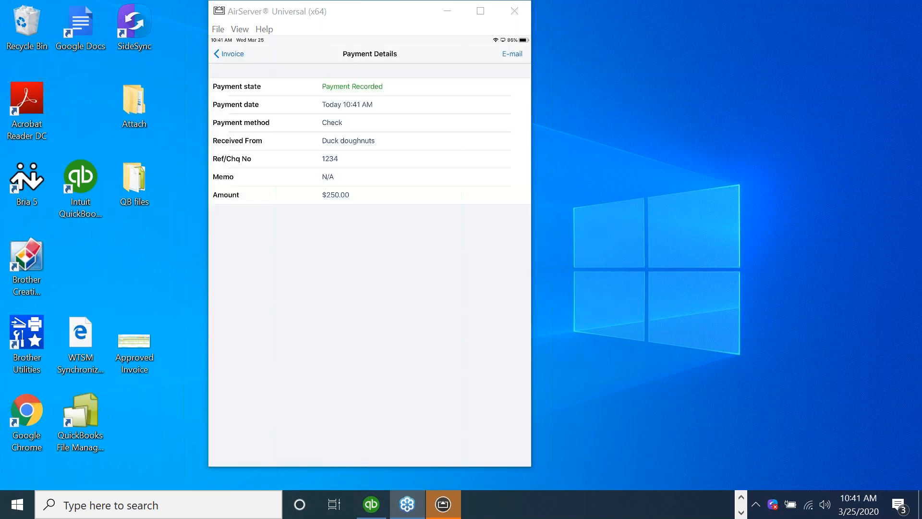
# Skip the payment receipt e-mail, return to the invoice, and switch to the web Service Manager.
pyautogui.click(512, 54)
pyautogui.click(245, 62)
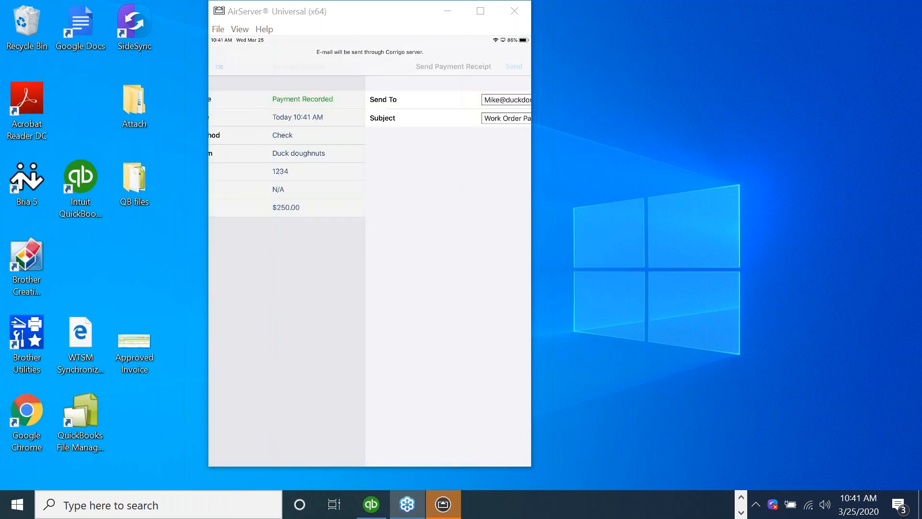
pyautogui.click(230, 54)
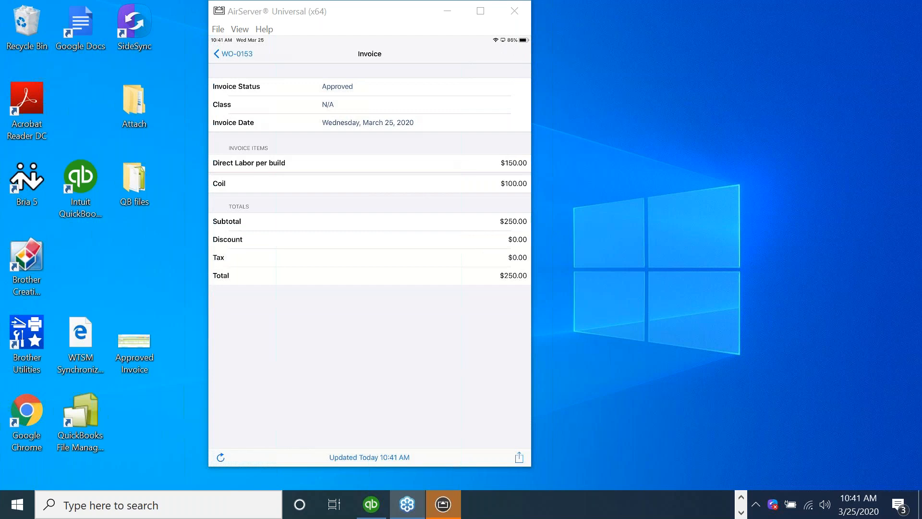
pyautogui.click(741, 497)
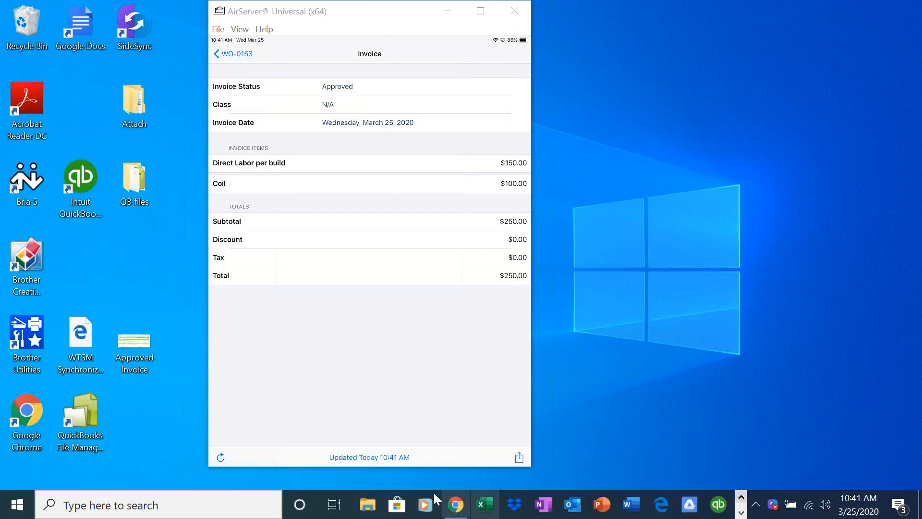
pyautogui.click(456, 505)
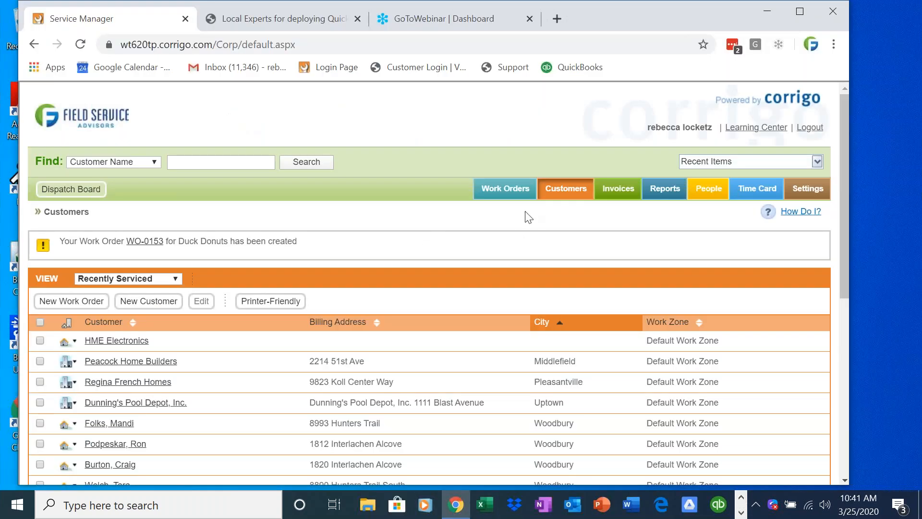
# Filter work orders to Completed and open WO-0153.
pyautogui.click(512, 197)
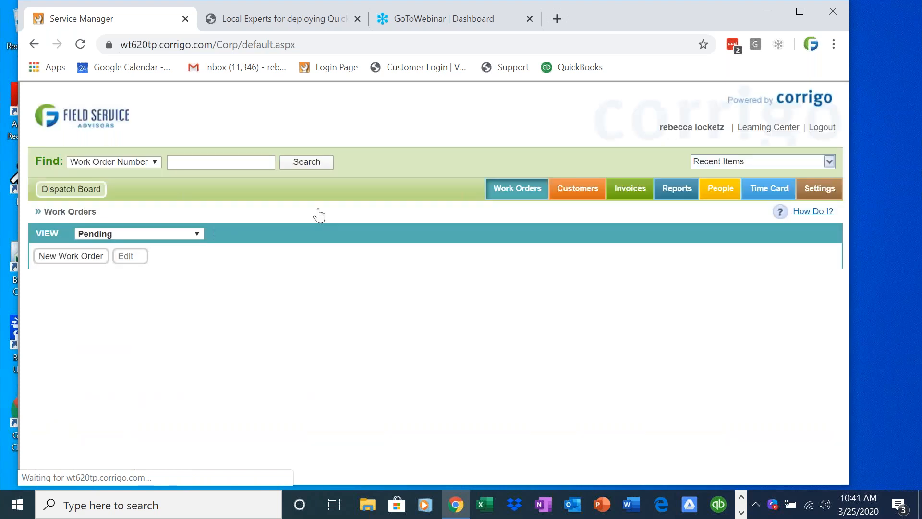
pyautogui.click(150, 235)
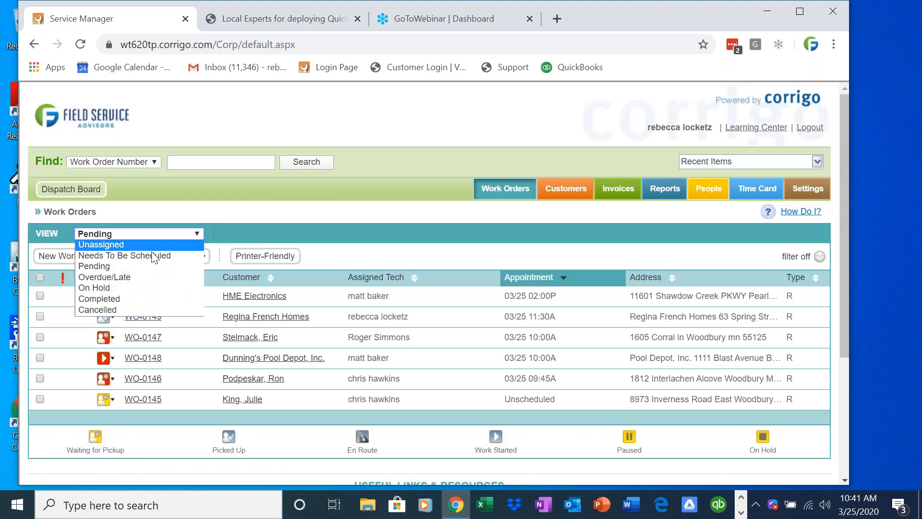
pyautogui.click(160, 298)
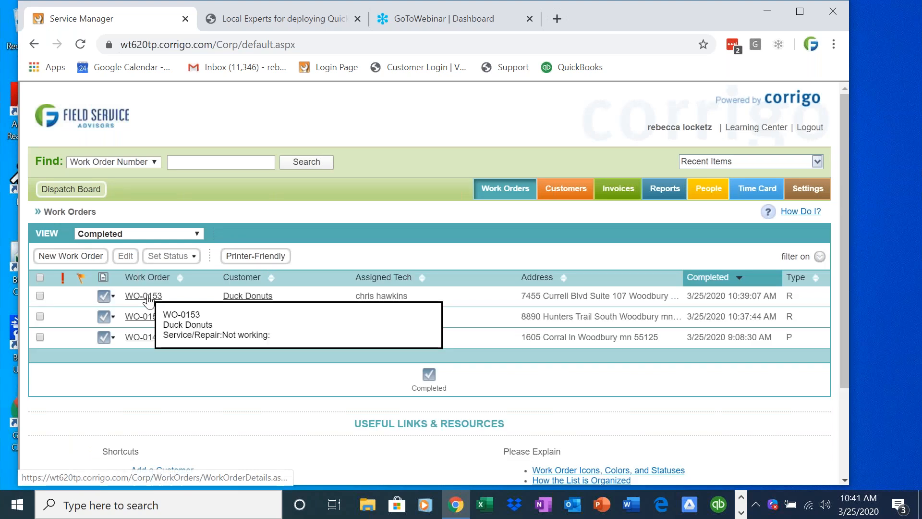
pyautogui.click(143, 296)
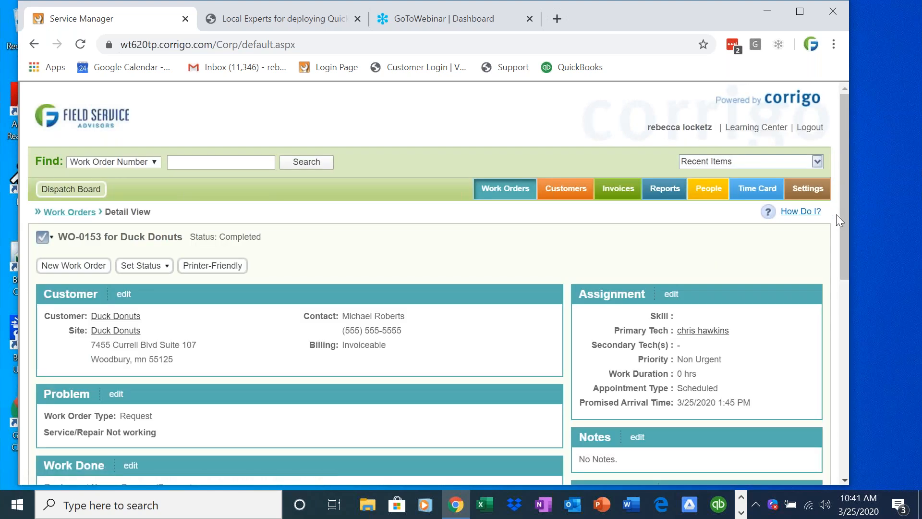
# Check the Invoice section shows Approved and paid by check, then edit the invoice.
pyautogui.tripleClick(840, 237)
pyautogui.click(838, 239)
pyautogui.moveTo(847, 242); pyautogui.dragTo(840, 328)
pyautogui.moveTo(167, 407); pyautogui.dragTo(45, 390)
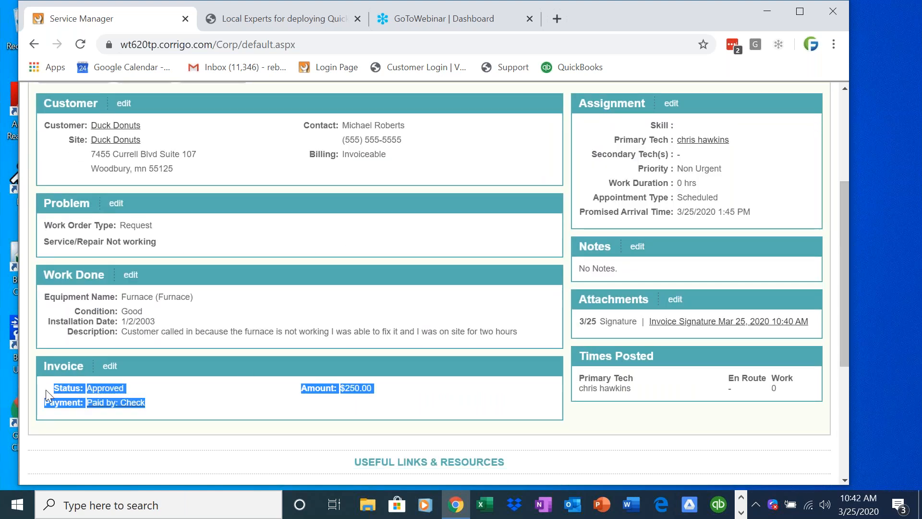
pyautogui.click(110, 366)
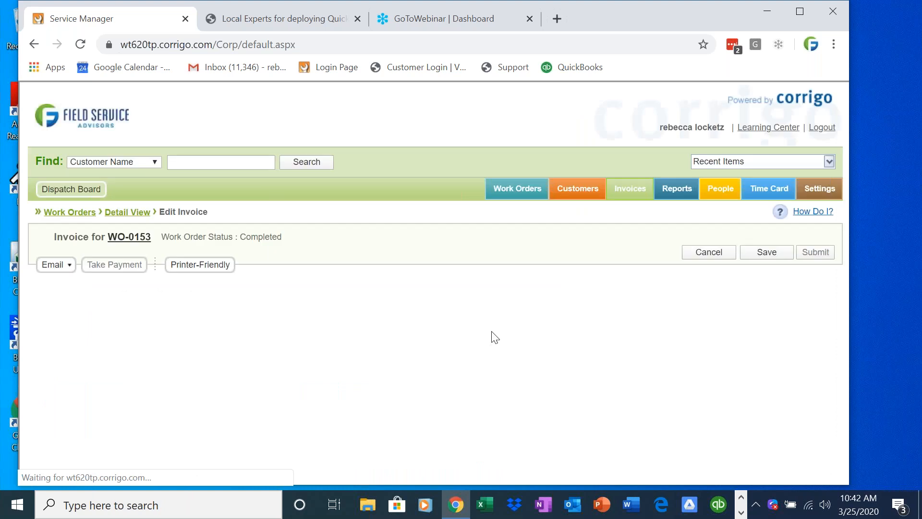
# Change the WO-0153 invoice status to Prepared and save it.
pyautogui.moveTo(842, 260); pyautogui.dragTo(817, 347)
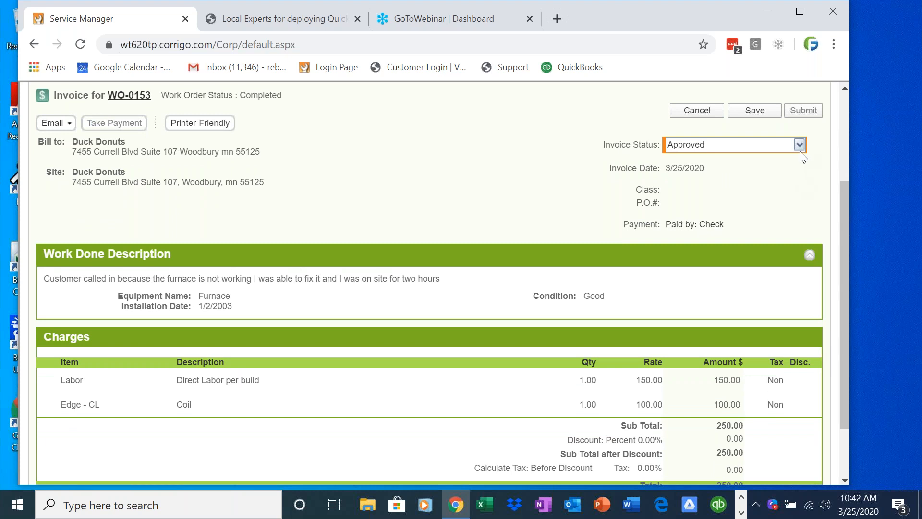
pyautogui.click(800, 145)
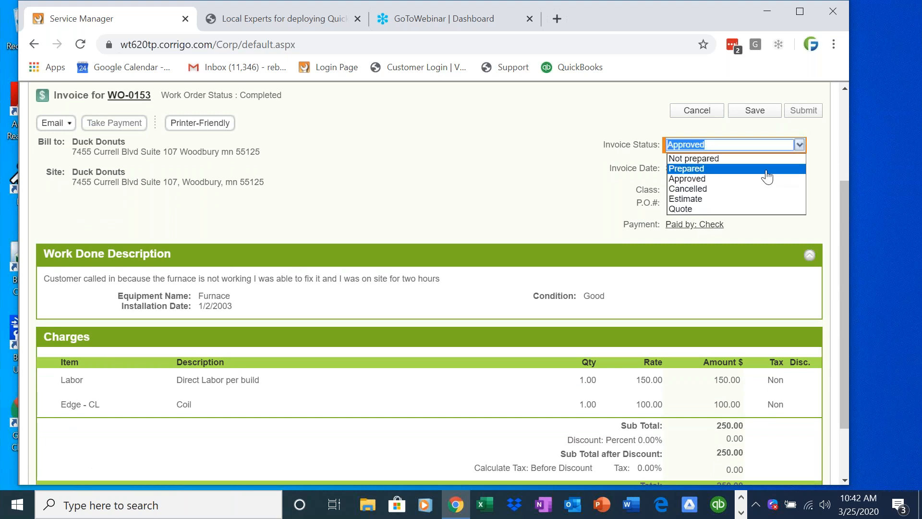
pyautogui.click(767, 168)
pyautogui.click(765, 114)
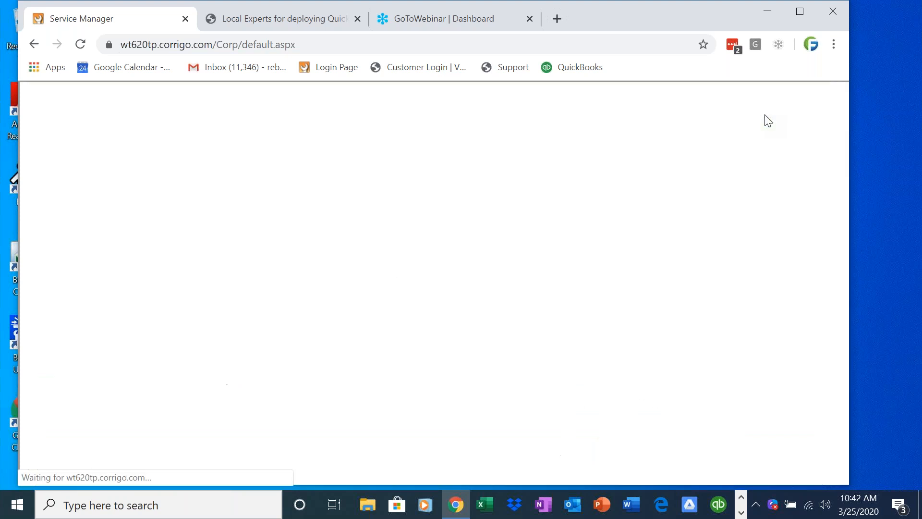
# Reopen the WO-0153 invoice for editing from the Detail View.
pyautogui.scroll(-5, 836, 336)
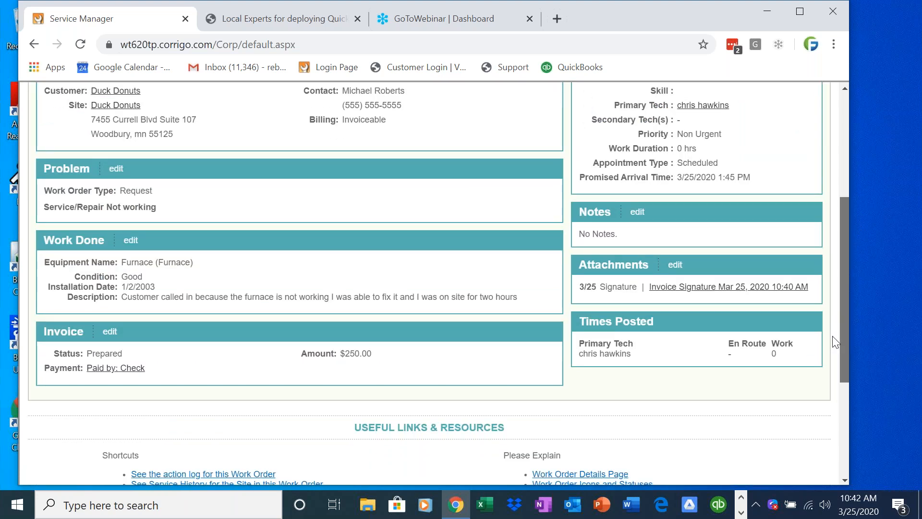
pyautogui.moveTo(832, 336); pyautogui.dragTo(810, 359)
pyautogui.click(110, 285)
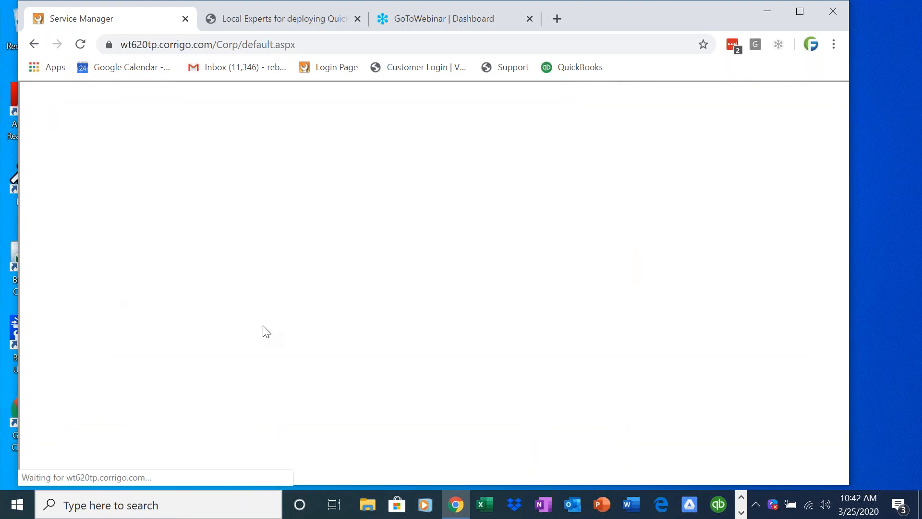
# Without adding items, set the WO-0153 invoice to Approved, save, and return to Work Orders.
pyautogui.scroll(-3, 841, 318)
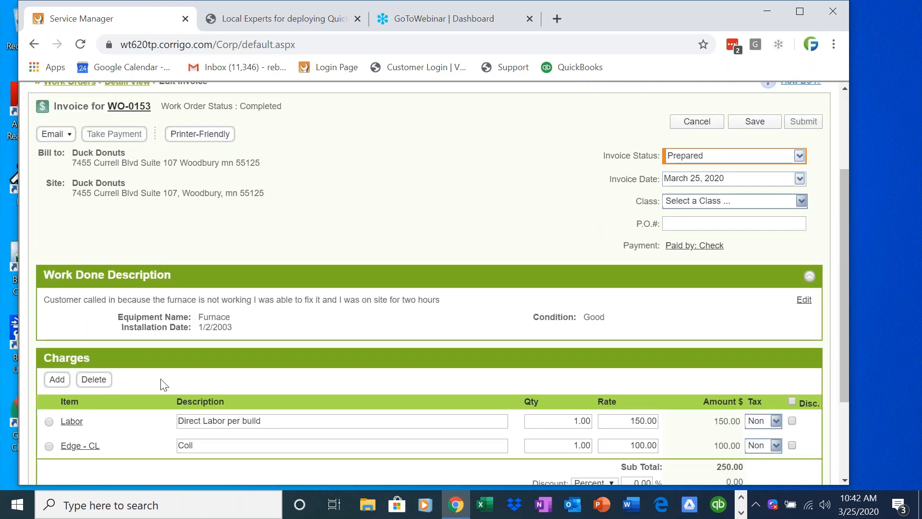
pyautogui.click(57, 379)
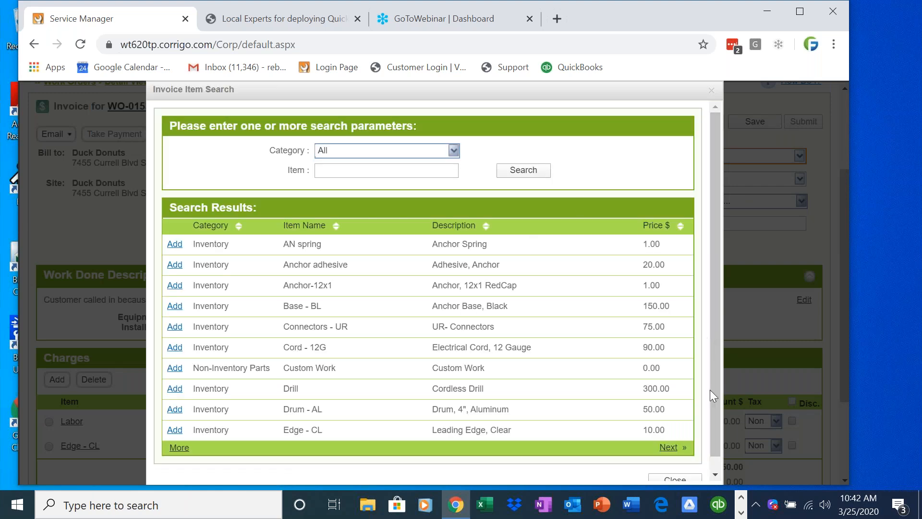
pyautogui.scroll(-1, 715, 434)
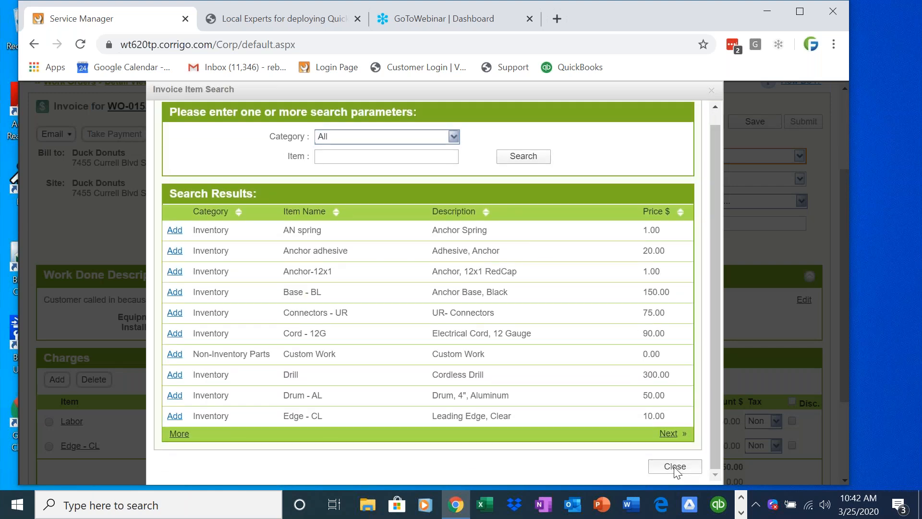
pyautogui.click(675, 467)
pyautogui.click(790, 157)
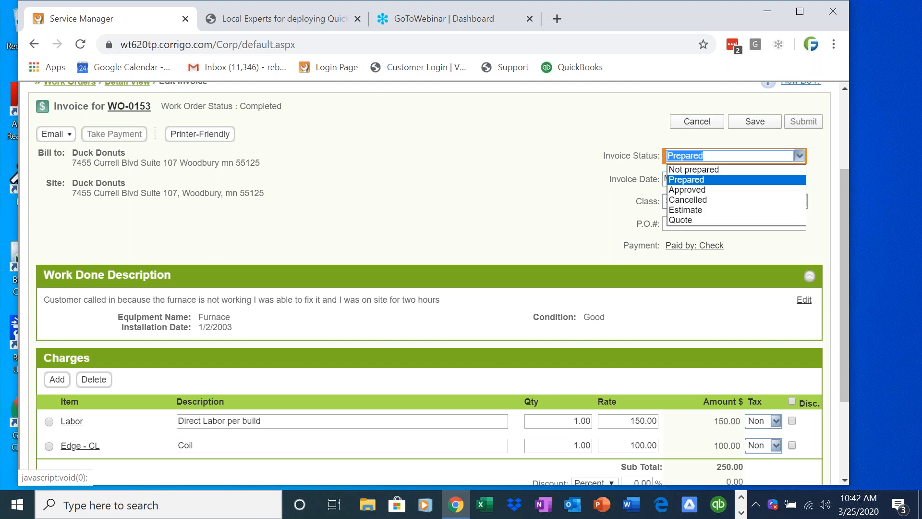
pyautogui.click(790, 191)
pyautogui.click(754, 120)
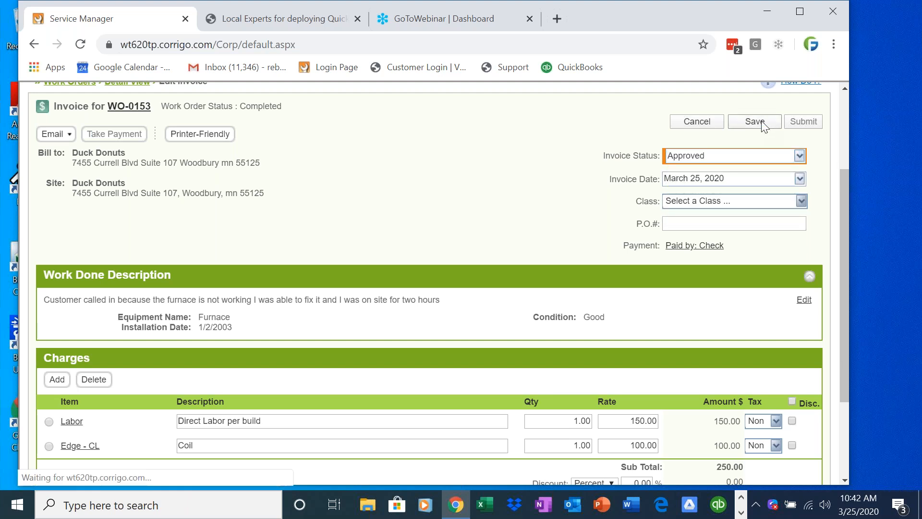
pyautogui.click(517, 194)
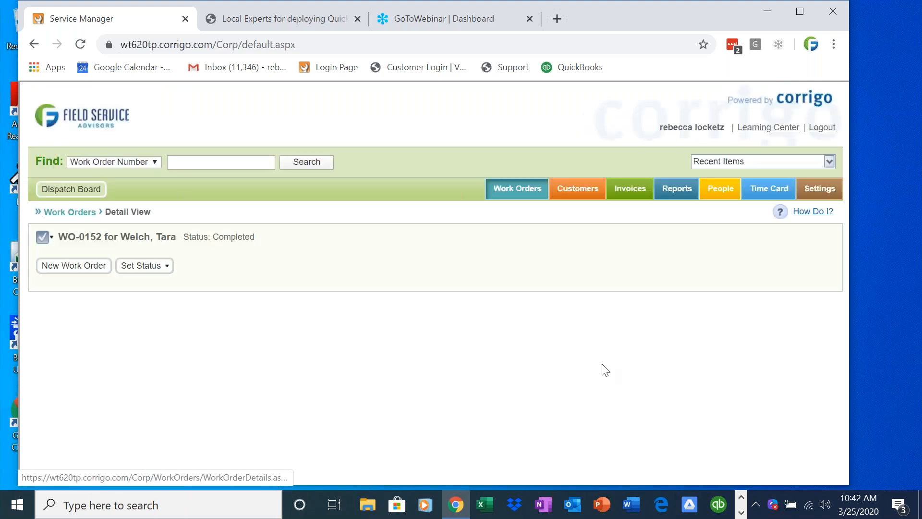
# Edit the Not prepared WO-0152 invoice and begin adding a charge from the Charges section.
pyautogui.moveTo(842, 249); pyautogui.dragTo(845, 331)
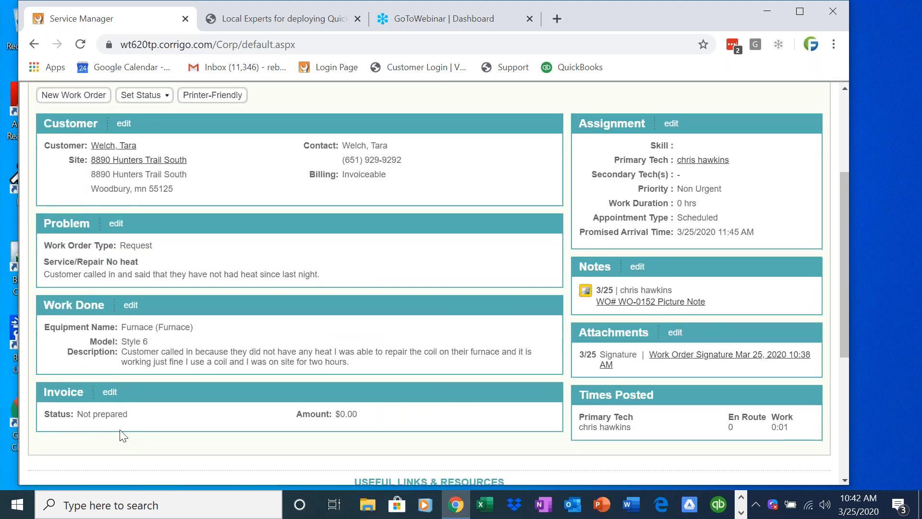
pyautogui.moveTo(43, 425); pyautogui.dragTo(130, 429)
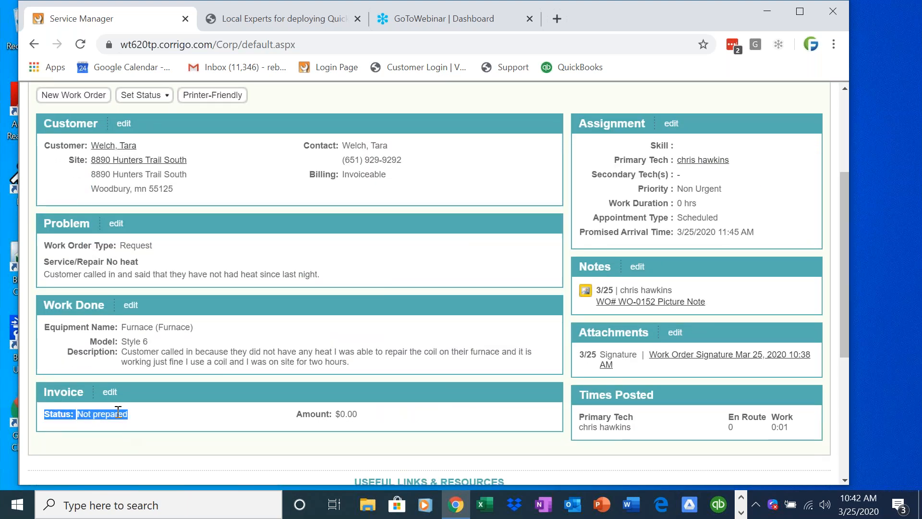
pyautogui.click(110, 392)
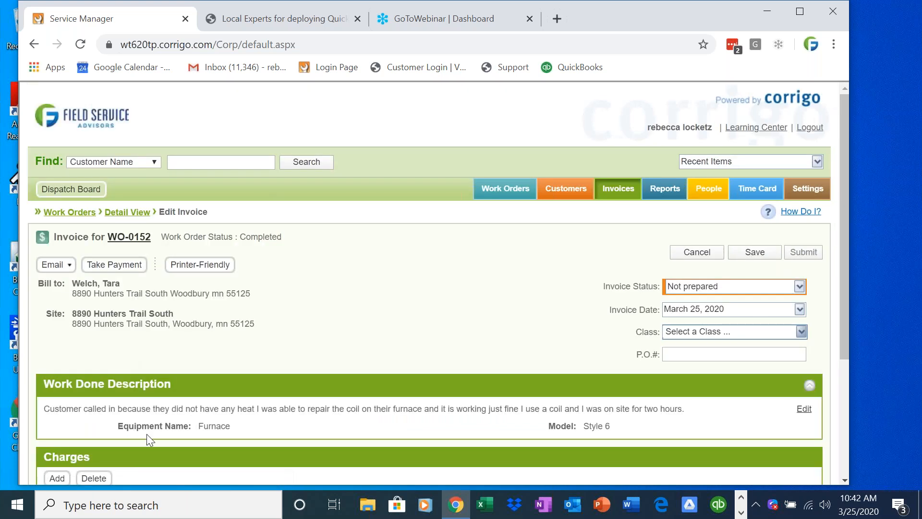
pyautogui.moveTo(844, 324); pyautogui.dragTo(840, 381)
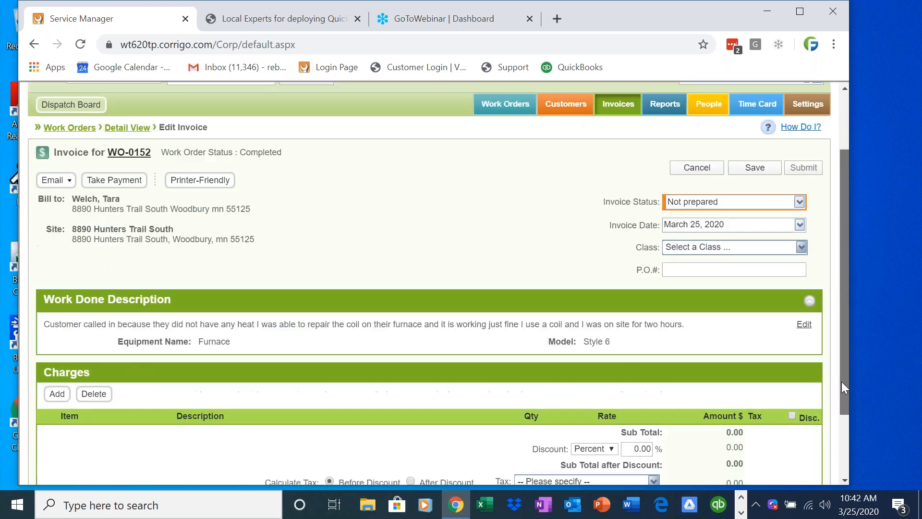
pyautogui.click(56, 392)
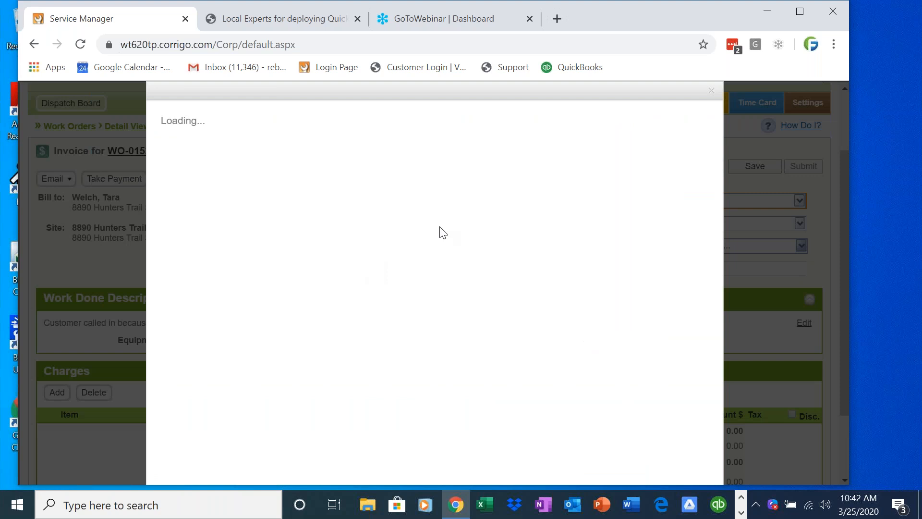
# Add a Labor charge with rate 160.00 and quantity 2.
pyautogui.click(338, 169)
pyautogui.write('ka')
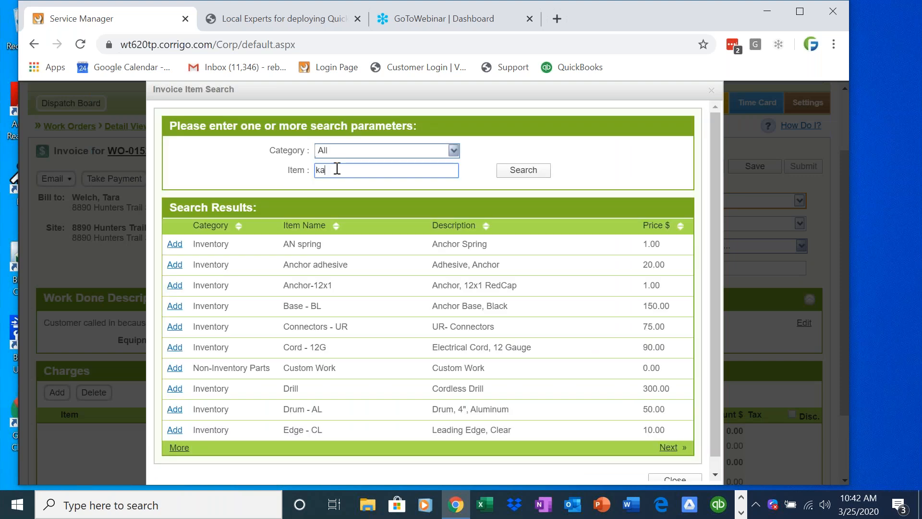
pyautogui.press('BackSpace')
pyautogui.write('labor')
pyautogui.press('Return')
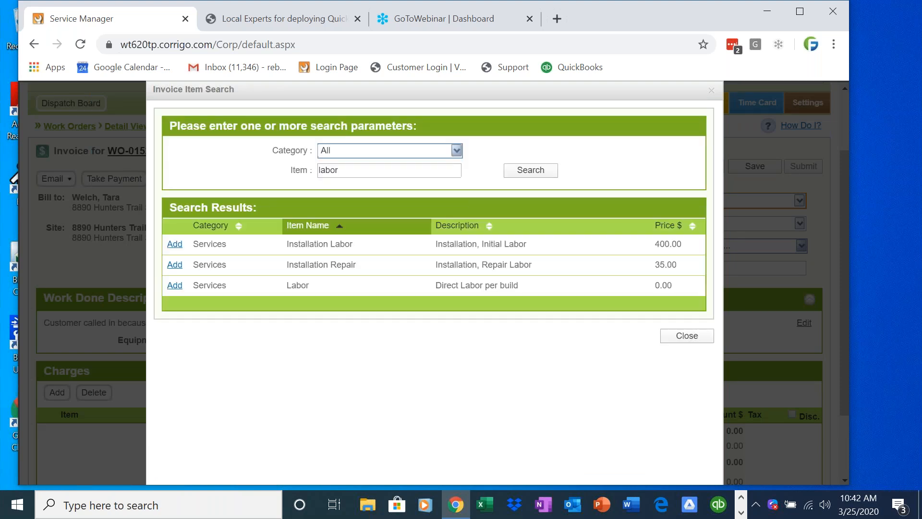
pyautogui.click(175, 285)
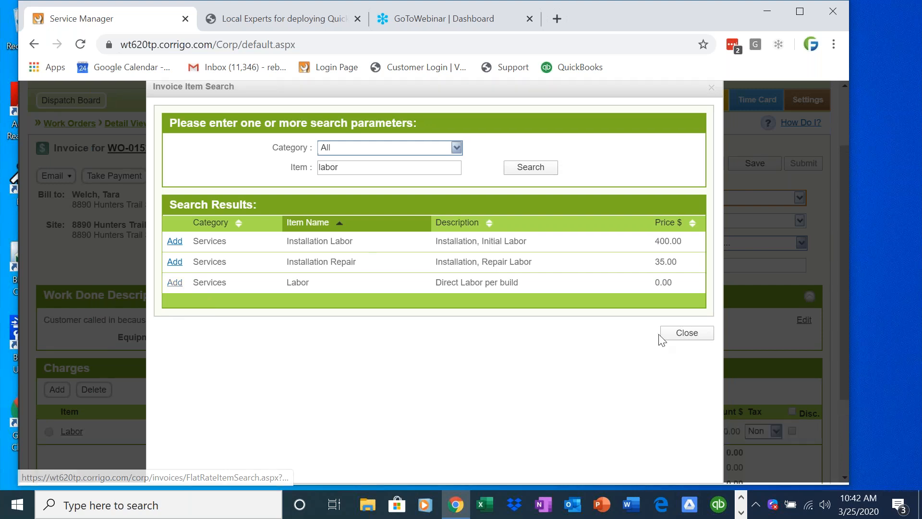
pyautogui.click(690, 336)
pyautogui.click(627, 318)
pyautogui.write('160.0')
pyautogui.click(586, 316)
pyautogui.write('2')
pyautogui.click(572, 297)
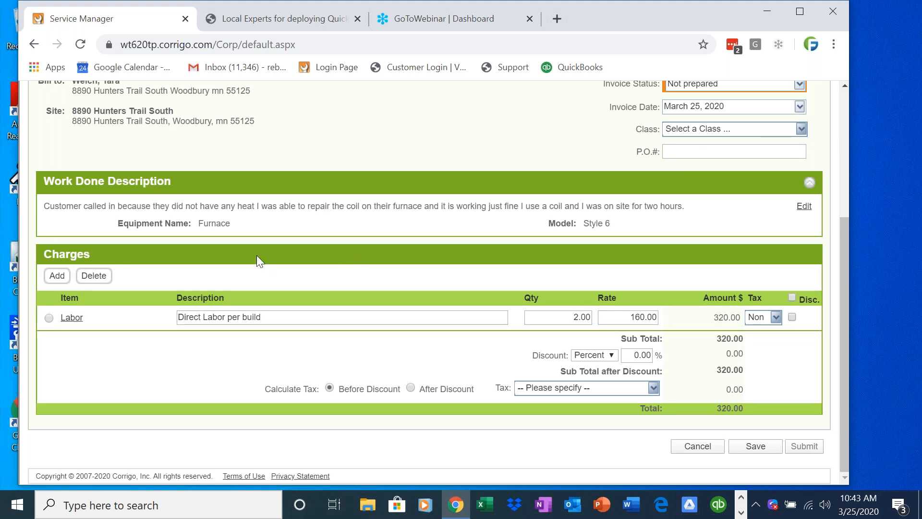
# Add a Base - BL item renamed to Coil with rate 50.
pyautogui.click(67, 276)
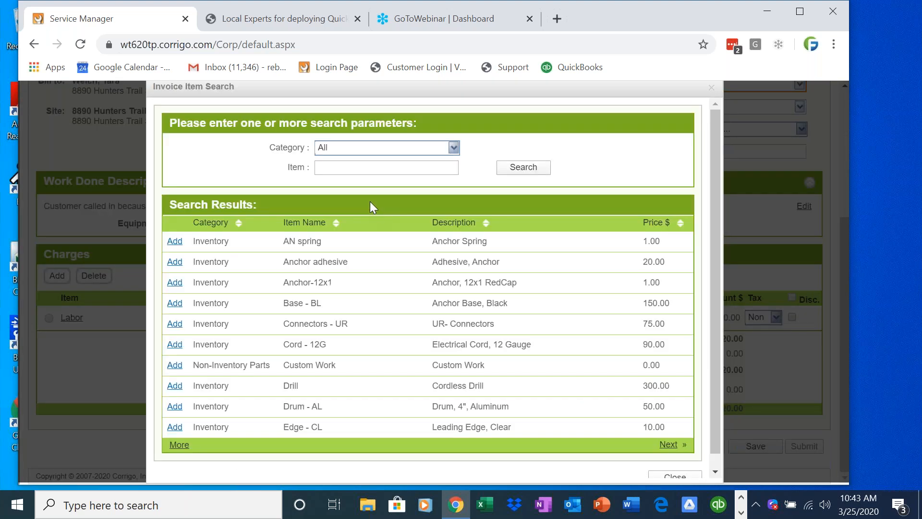
pyautogui.click(365, 169)
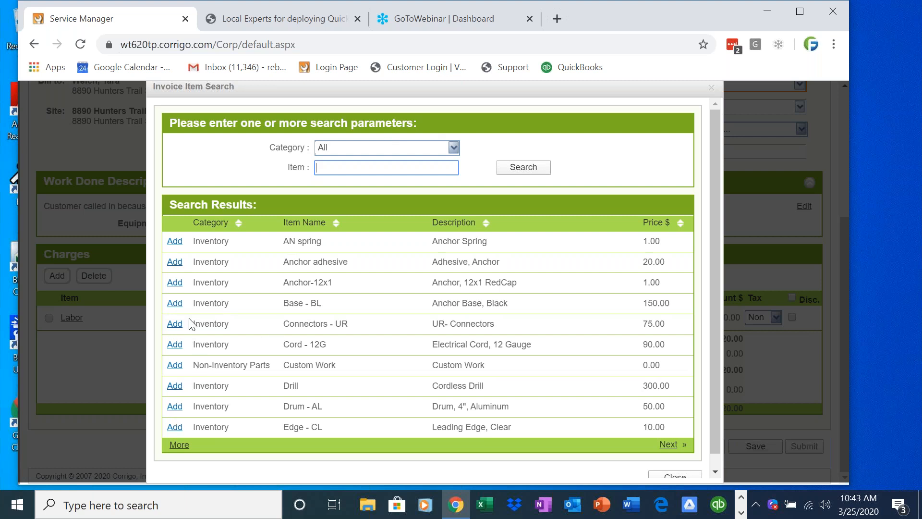
pyautogui.click(175, 303)
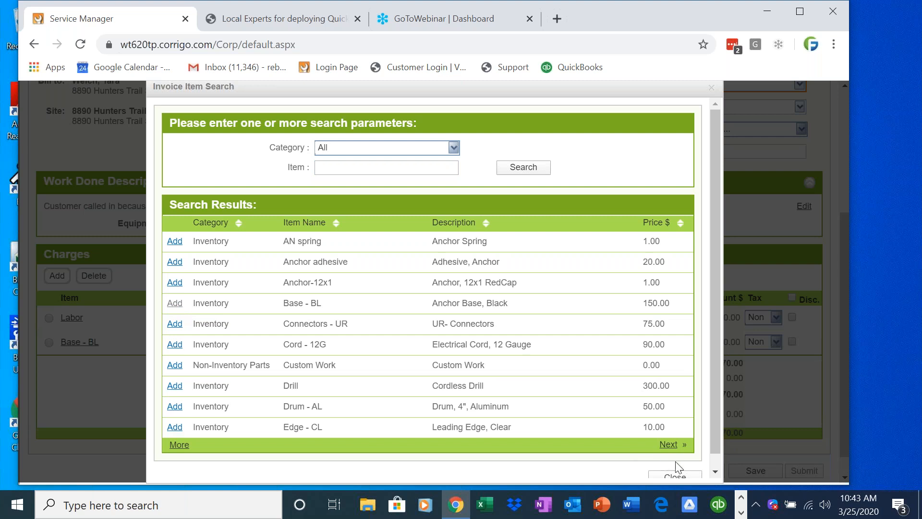
pyautogui.click(675, 475)
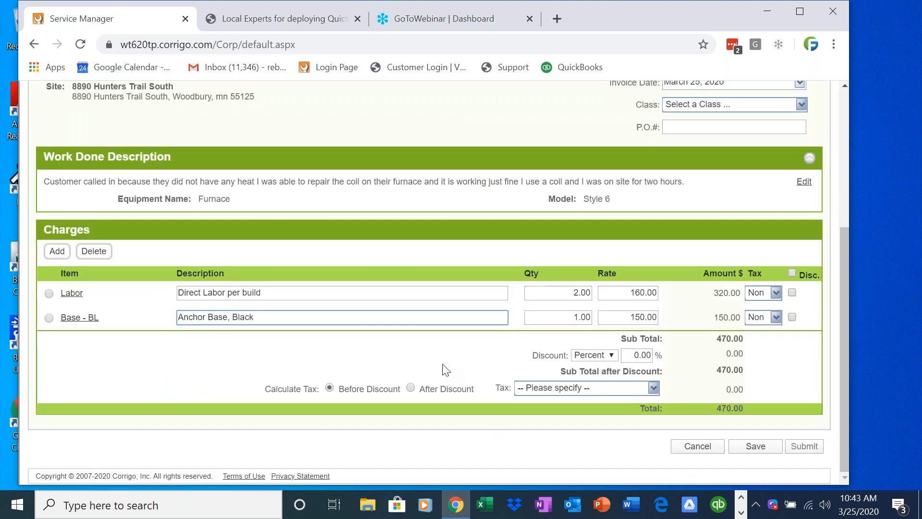
pyautogui.moveTo(335, 319); pyautogui.dragTo(73, 279)
pyautogui.write('=C')
pyautogui.press('BackSpace')
pyautogui.press('BackSpace')
pyautogui.write('Coil')
pyautogui.press('Tab')
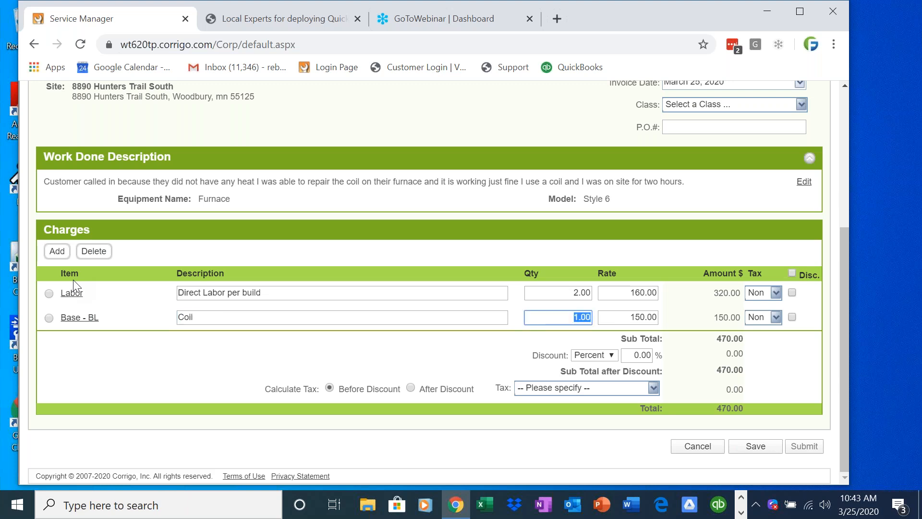
pyautogui.press('Tab')
pyautogui.write('50')
pyautogui.click(674, 315)
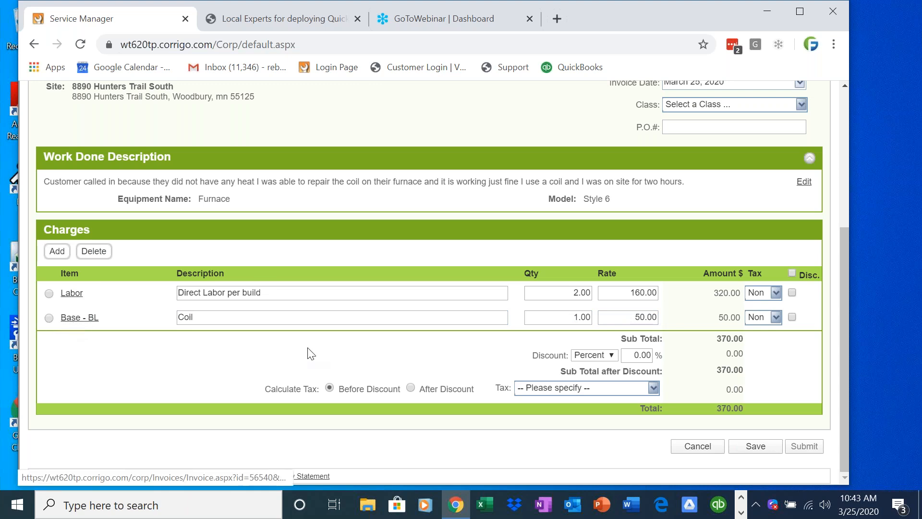
# Set the WO-0152 invoice status to Approved and save, then bring QuickBooks forward.
pyautogui.scroll(2, 844, 365)
pyautogui.scroll(2, 842, 355)
pyautogui.click(799, 211)
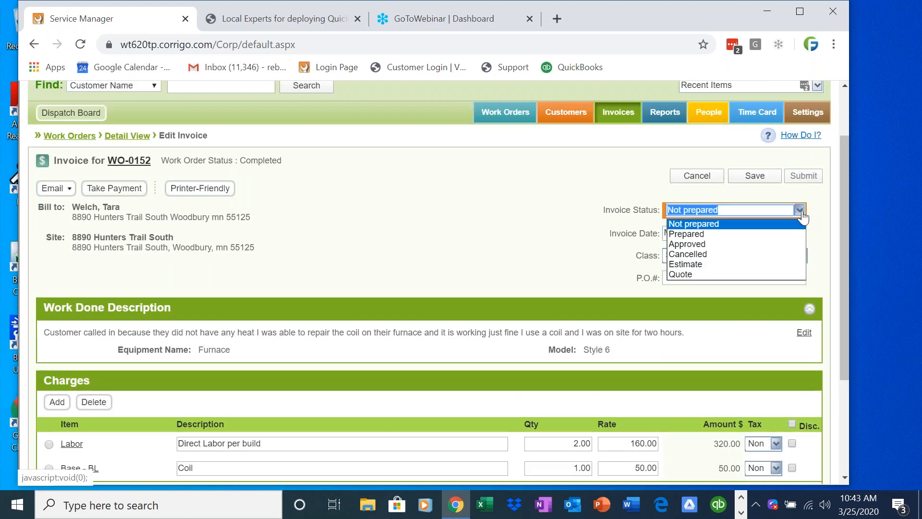
pyautogui.click(790, 244)
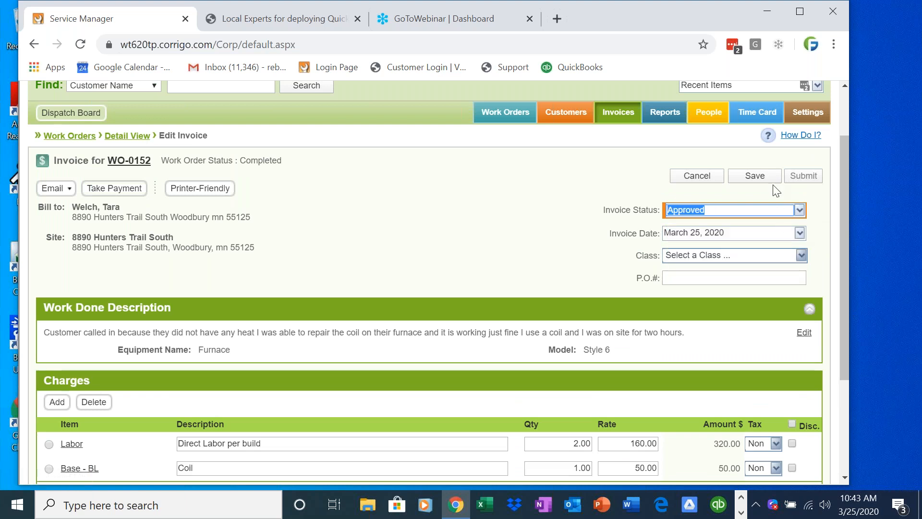
pyautogui.click(755, 176)
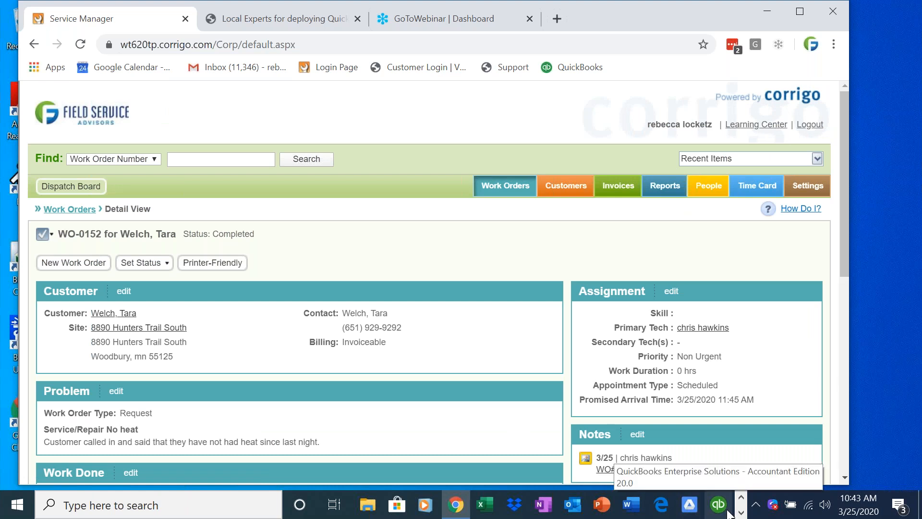
pyautogui.click(770, 12)
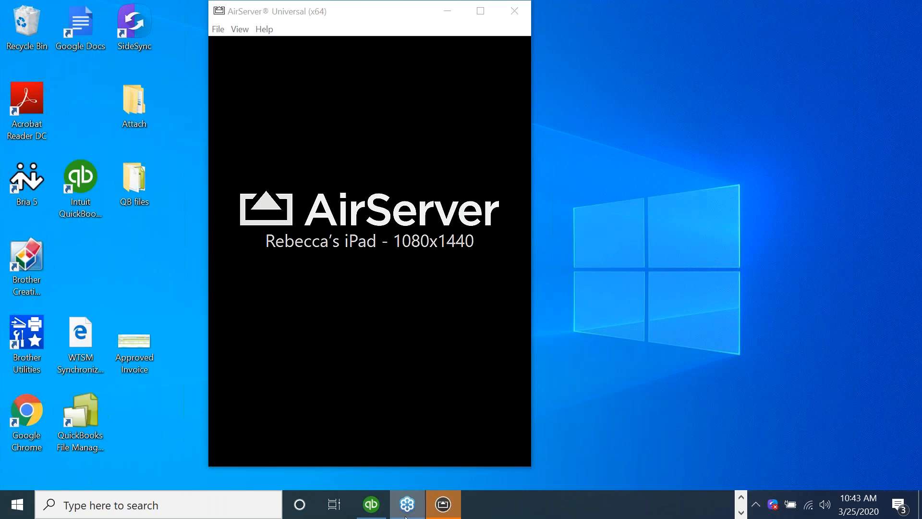
pyautogui.click(371, 504)
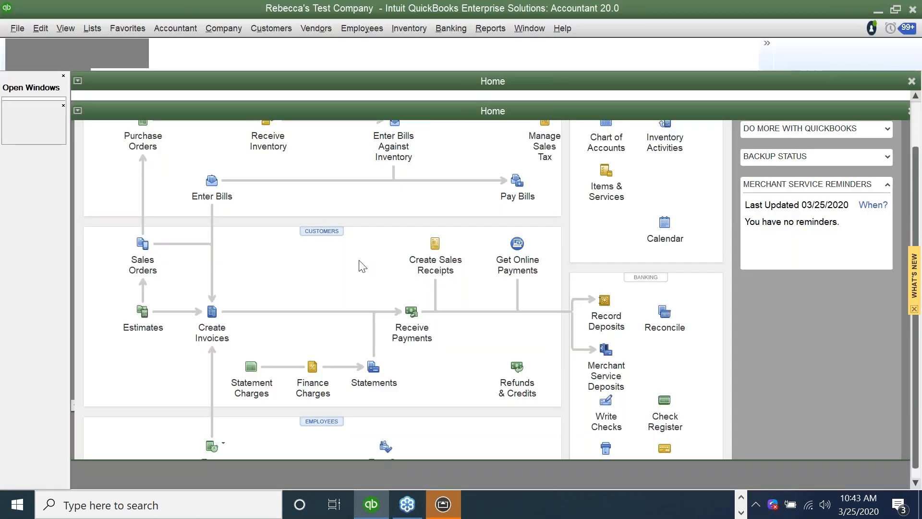
# Launch Synchronize under File > Intuit Field Svc. Integration.
pyautogui.click(17, 28)
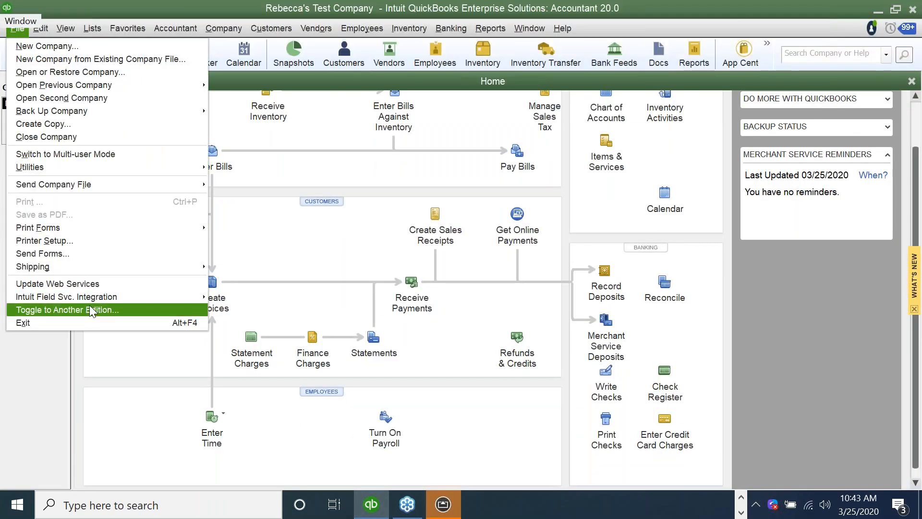
pyautogui.moveTo(202, 296)
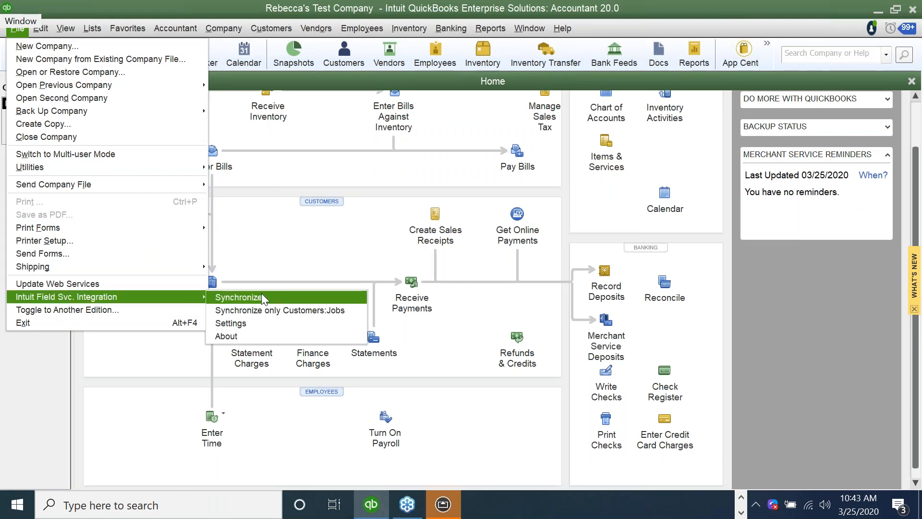
pyautogui.click(262, 293)
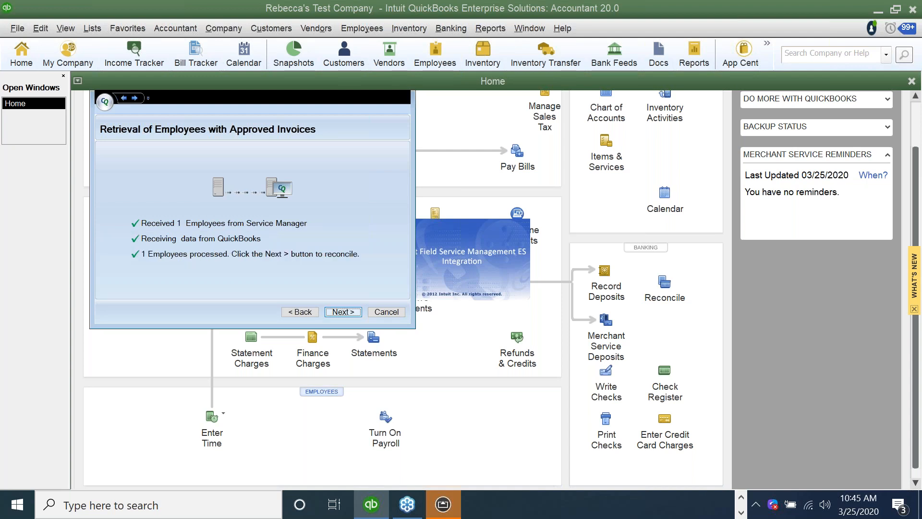
# Complete the sync wizard, keeping the technician's inventory site, then open the Customer Center.
pyautogui.press('Return')
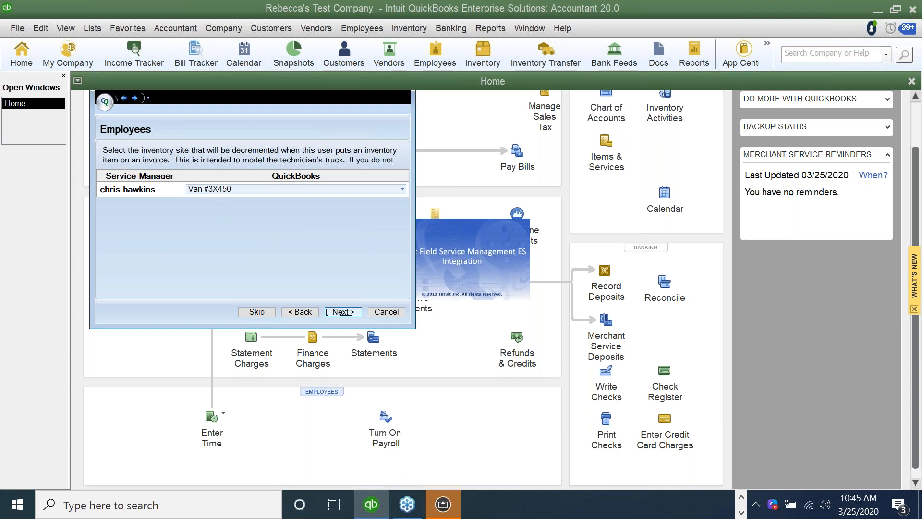
pyautogui.press('Return')
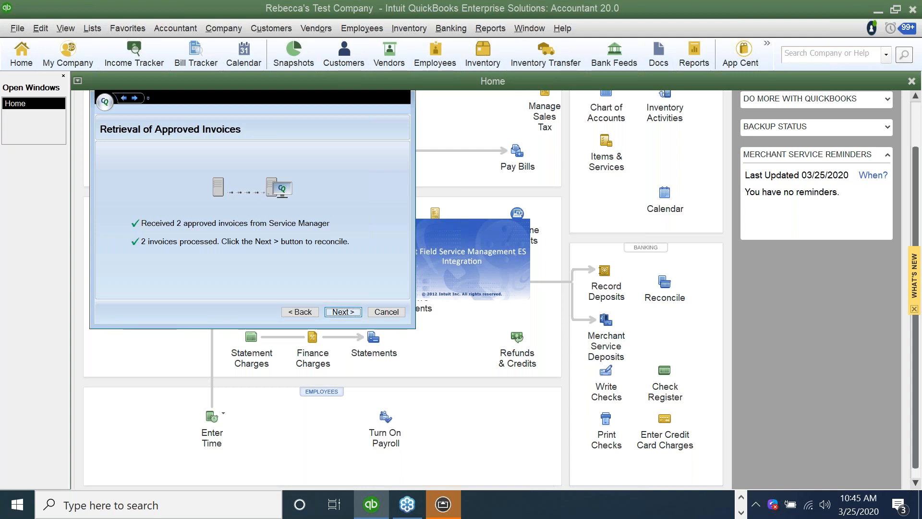
pyautogui.press('Return')
pyautogui.press('Return')
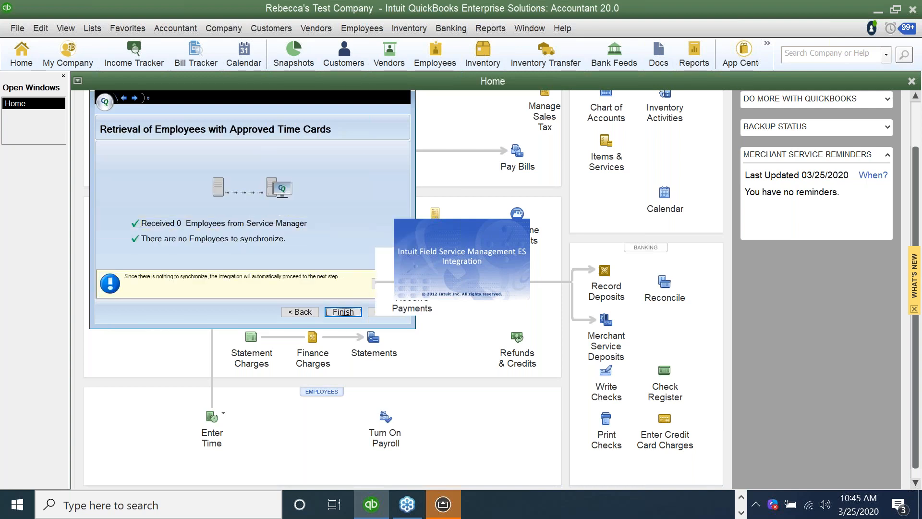
pyautogui.click(285, 31)
pyautogui.click(290, 46)
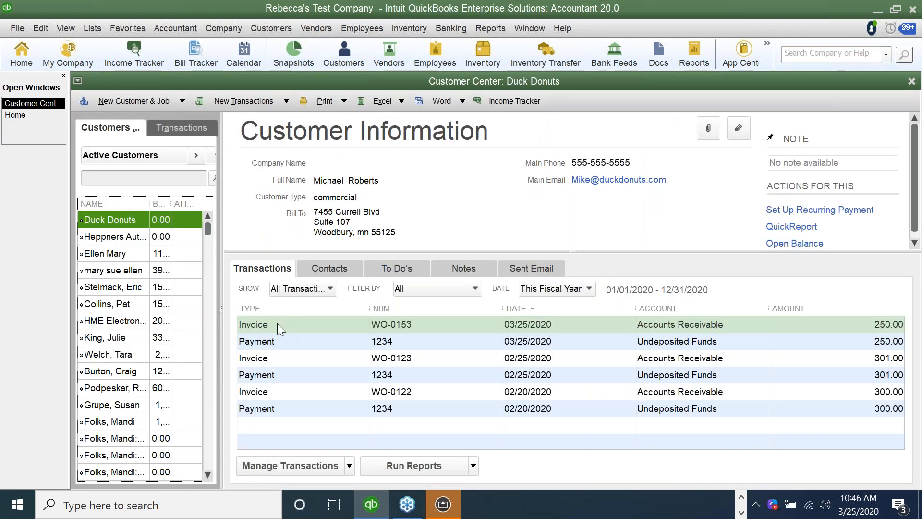
# View Duck Donuts' invoice WO-0153, then go back to the Customer Center.
pyautogui.click(278, 324)
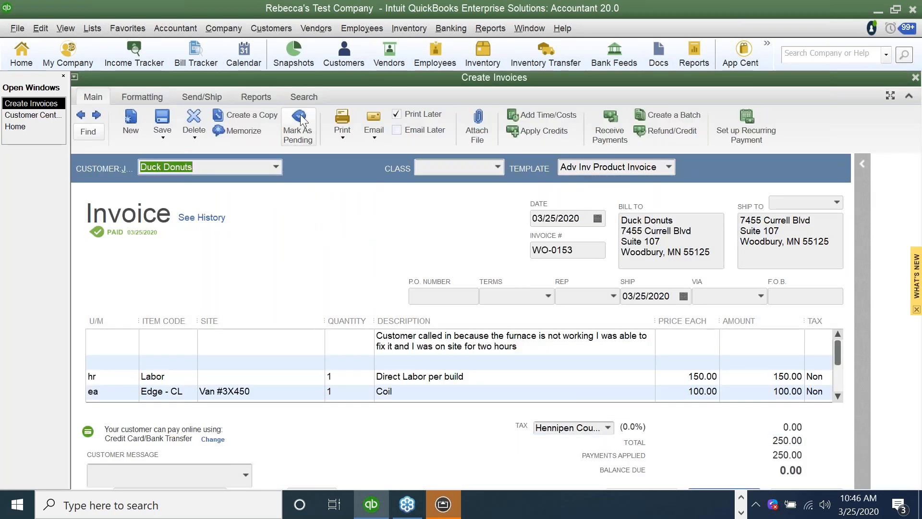
pyautogui.click(285, 26)
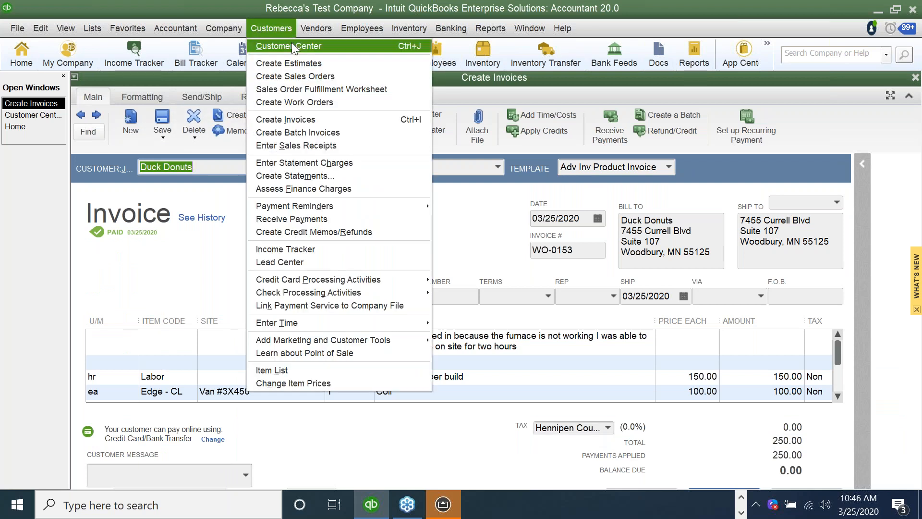
pyautogui.click(292, 43)
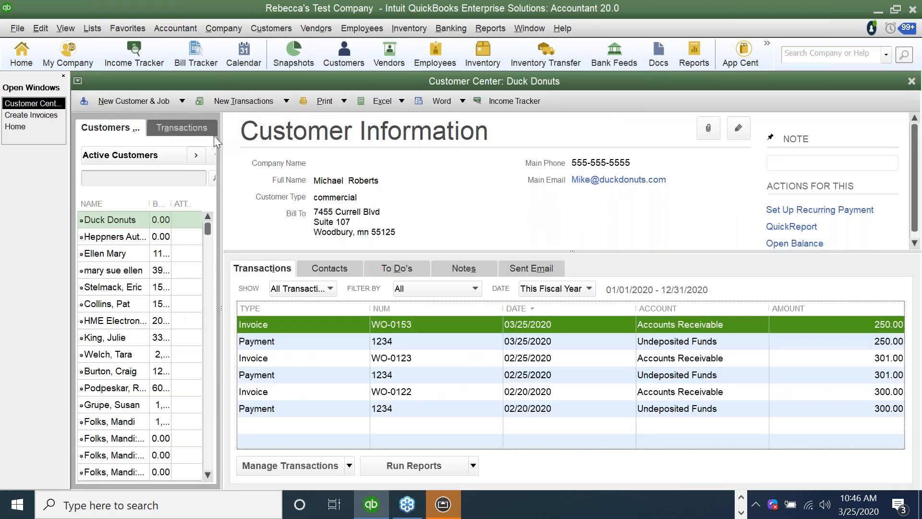
# Search the customer list for the customer and open invoice WO-0152 with its 370.00 balance to receive payment.
pyautogui.click(138, 179)
pyautogui.write('tara')
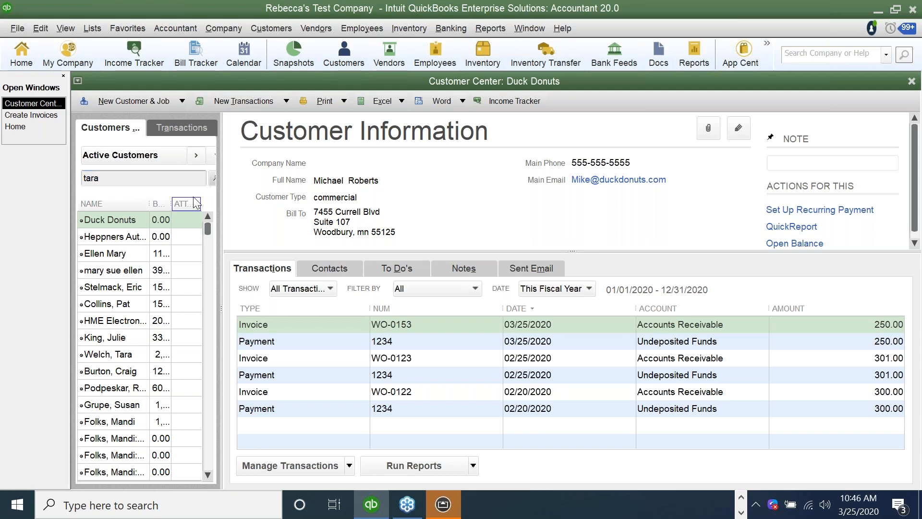
pyautogui.click(212, 178)
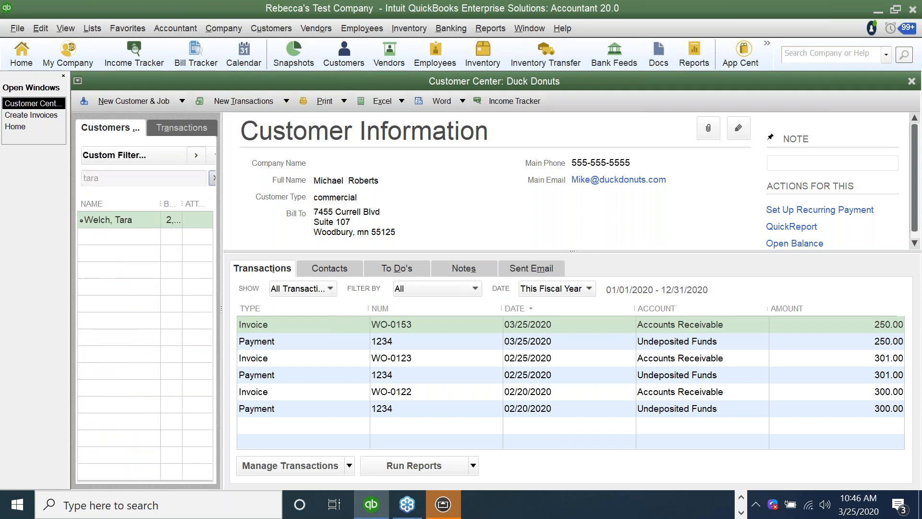
pyautogui.doubleClick(290, 325)
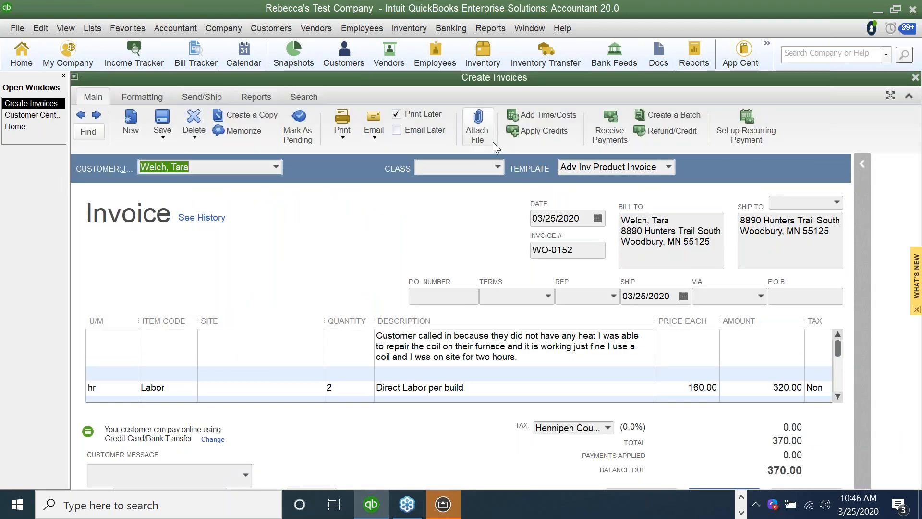
pyautogui.click(610, 132)
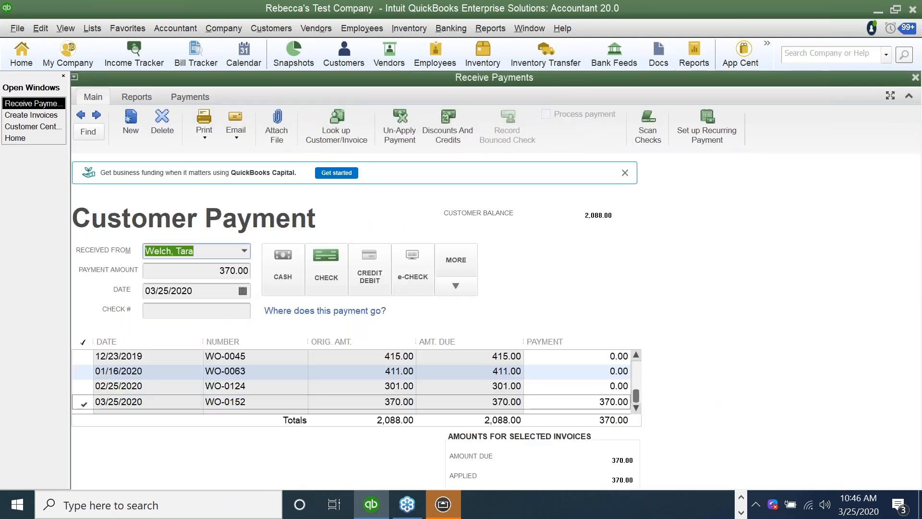
# Try a 370.00 Visa card payment on WO-0152, cancel card processing, and dismiss the failure.
pyautogui.click(362, 278)
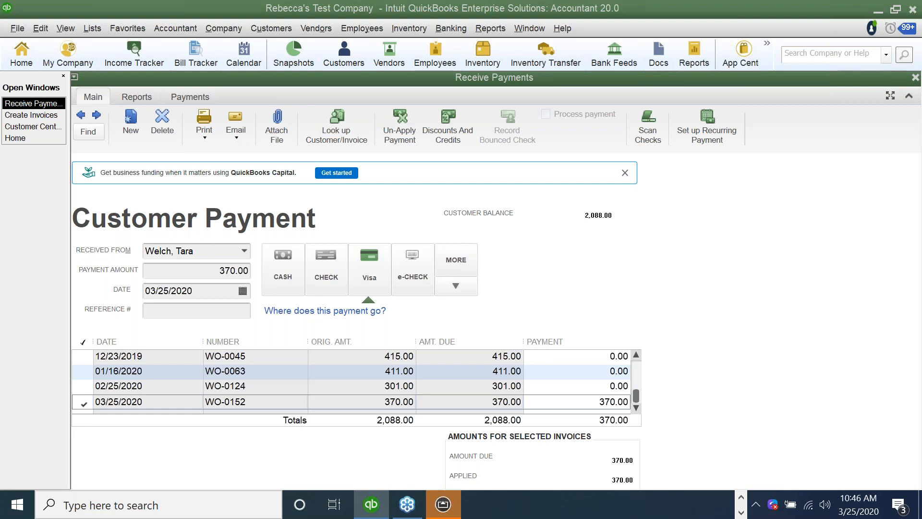
pyautogui.click(376, 264)
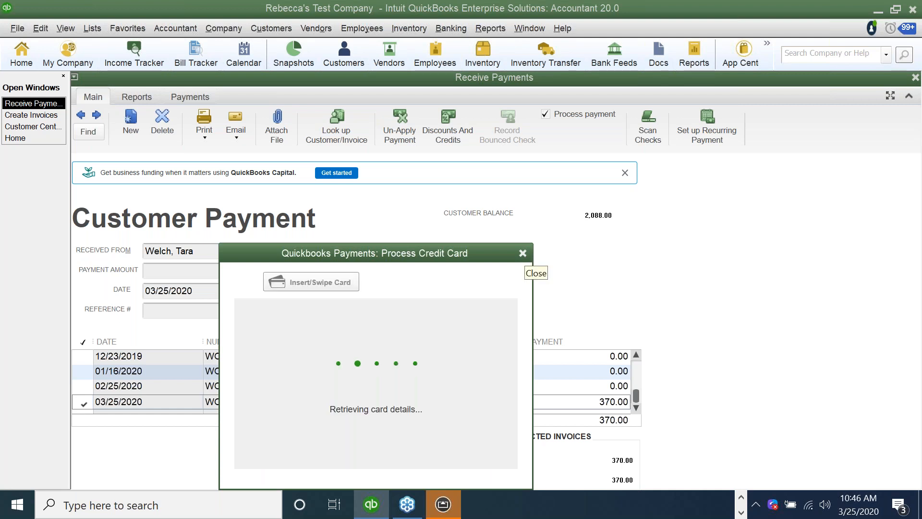
pyautogui.click(523, 253)
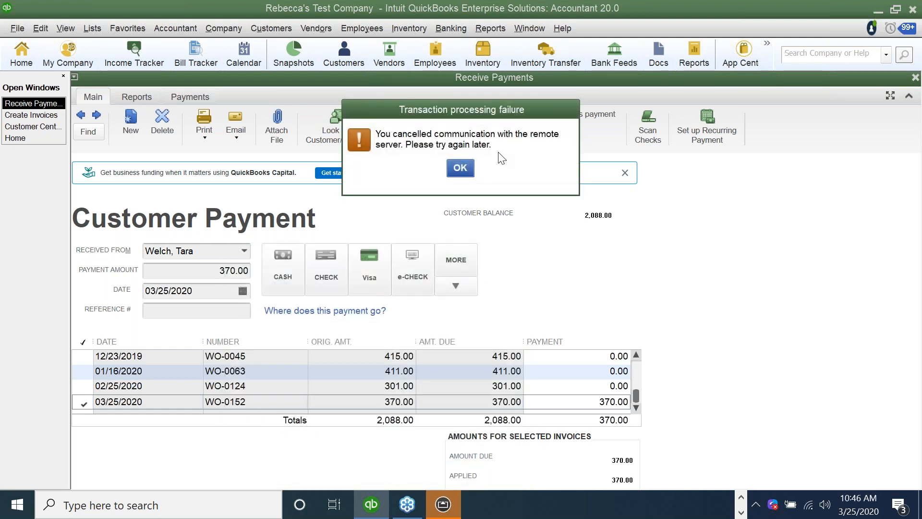
pyautogui.press('Return')
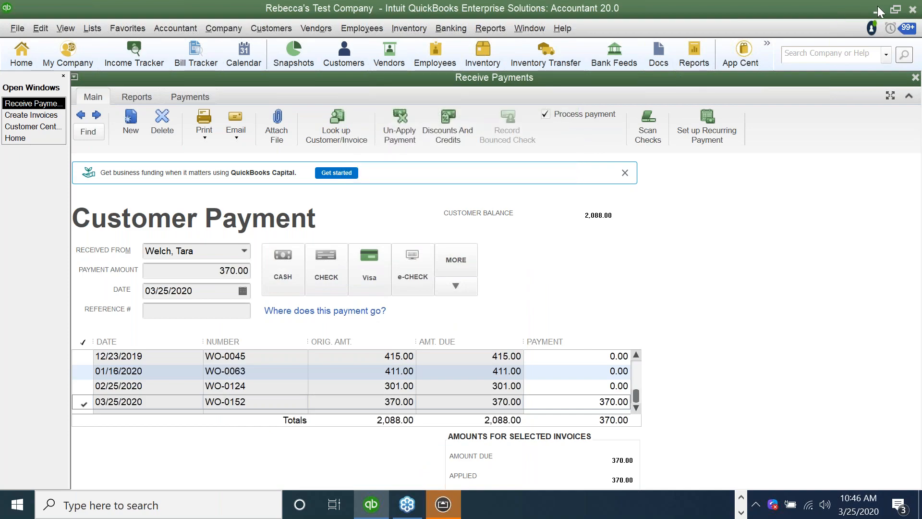
pyautogui.click(877, 6)
# Launch PowerPoint and open the recent PPT IFSM original-Field Service Advisors deck.
pyautogui.click(442, 9)
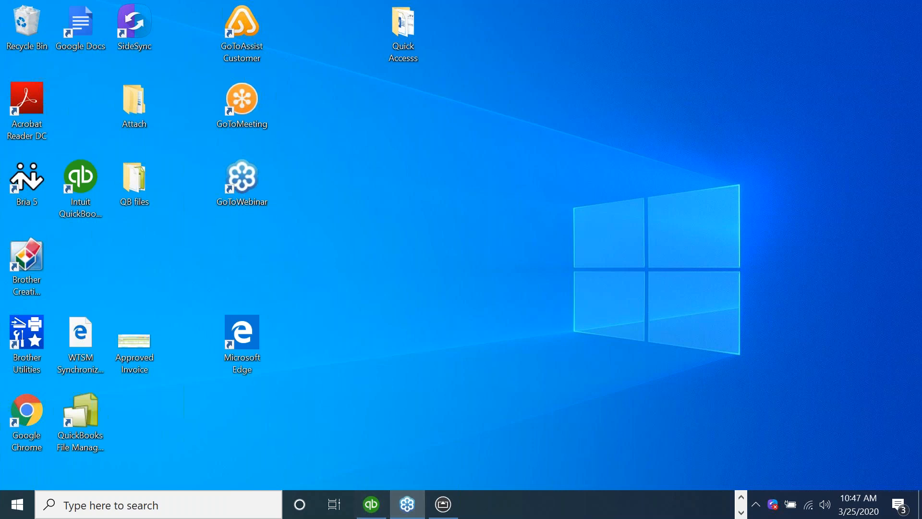
pyautogui.click(741, 498)
pyautogui.click(601, 503)
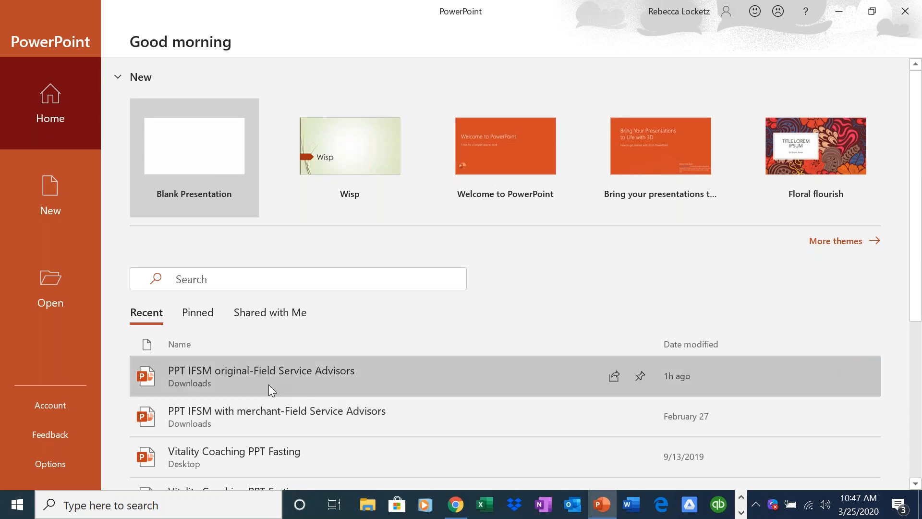
pyautogui.click(268, 384)
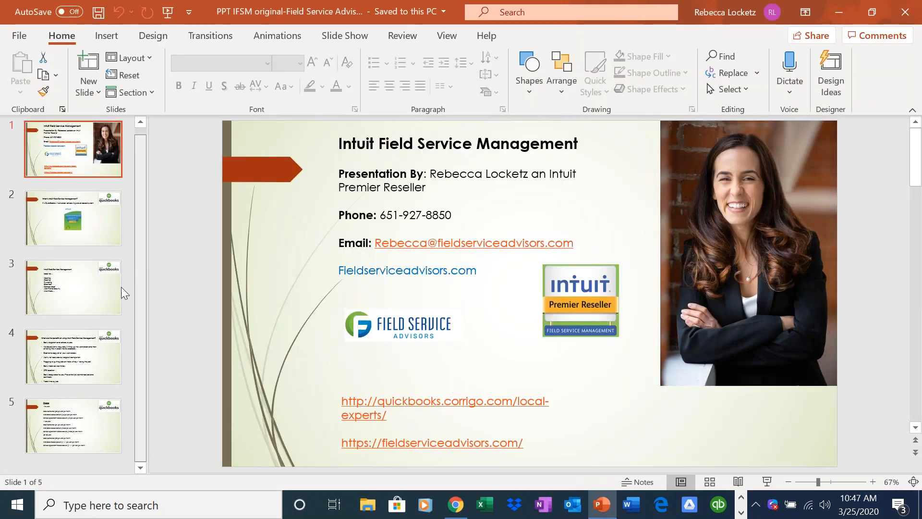
# Go to the Pricing slide (slide 5) and start the slide show from it.
pyautogui.click(91, 358)
pyautogui.click(67, 448)
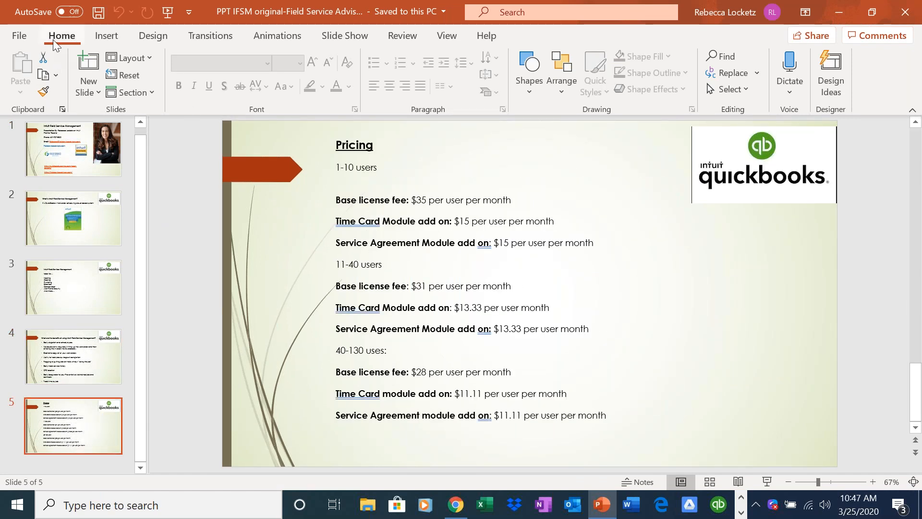
pyautogui.click(331, 35)
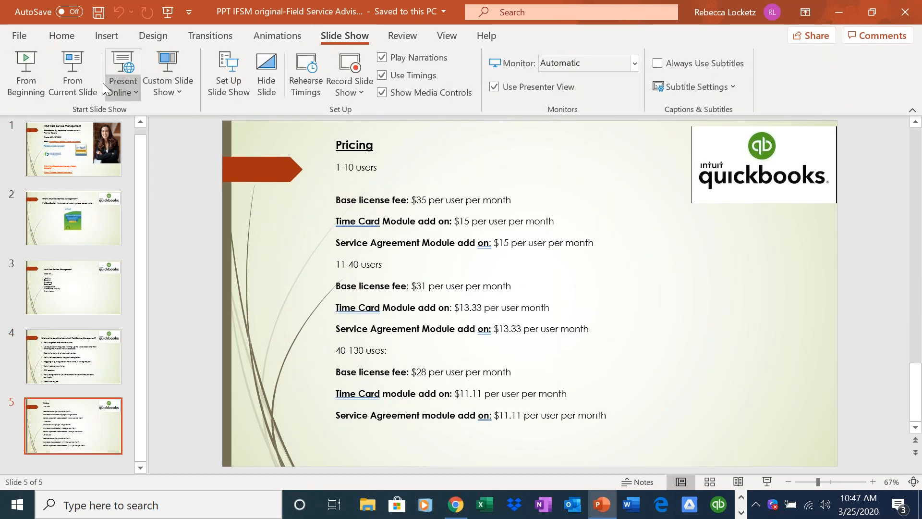
pyautogui.click(88, 83)
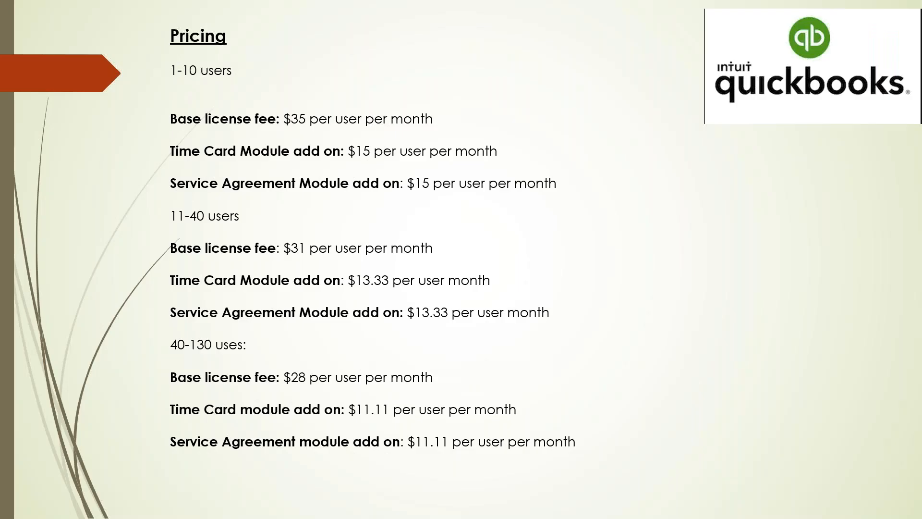